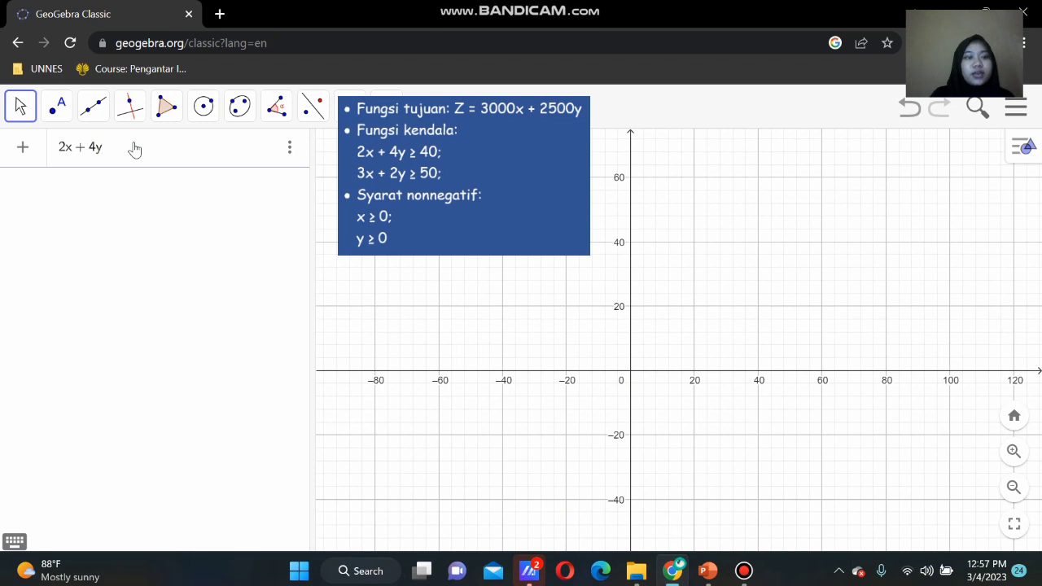
# Plot the two constraint boundary lines 2x + 4y = 40 and 3x + 2y = 50.
pyautogui.write('= 40')
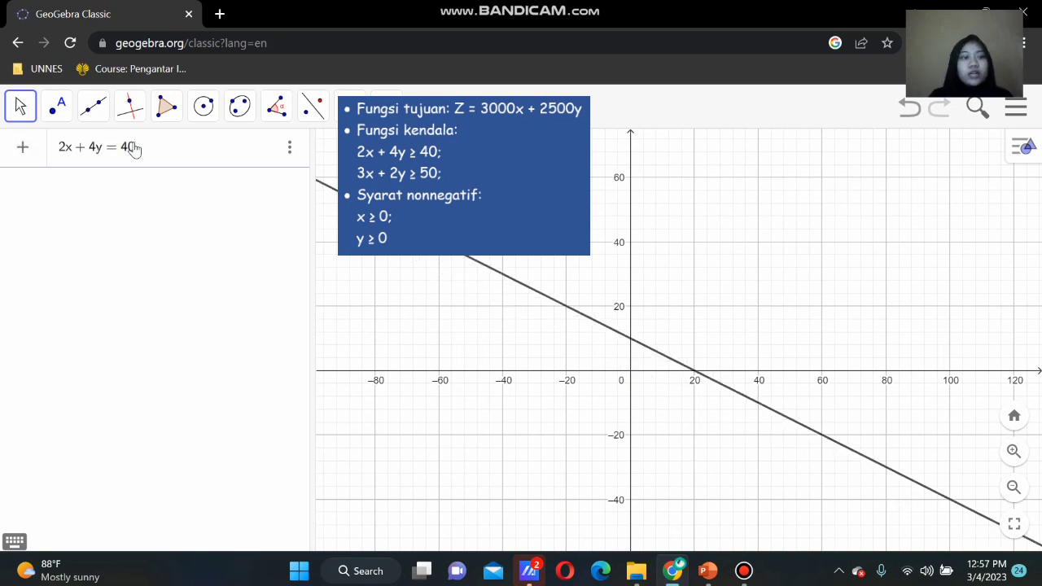
pyautogui.press('Return')
pyautogui.write('3')
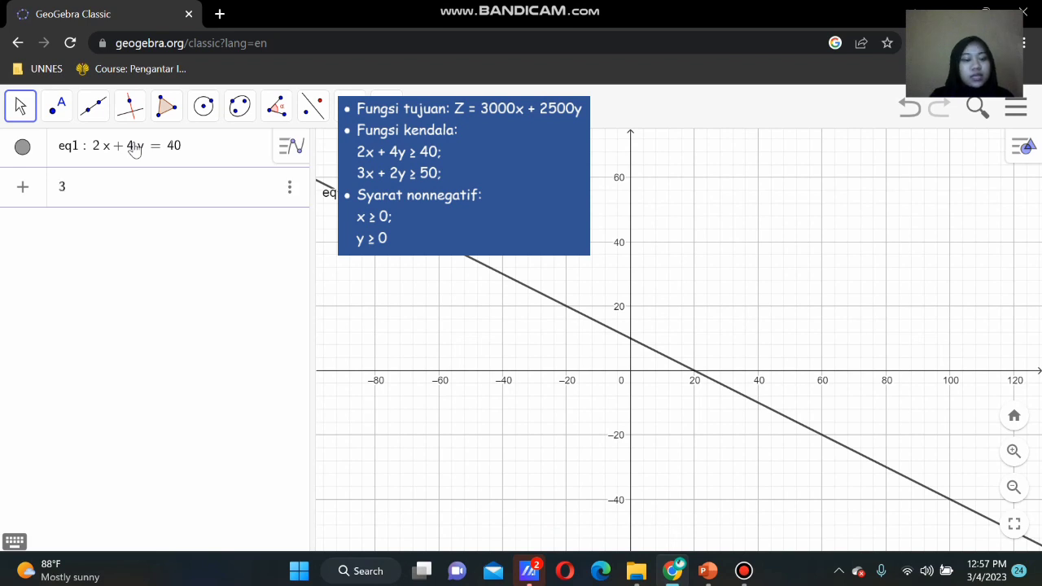
pyautogui.write('x +')
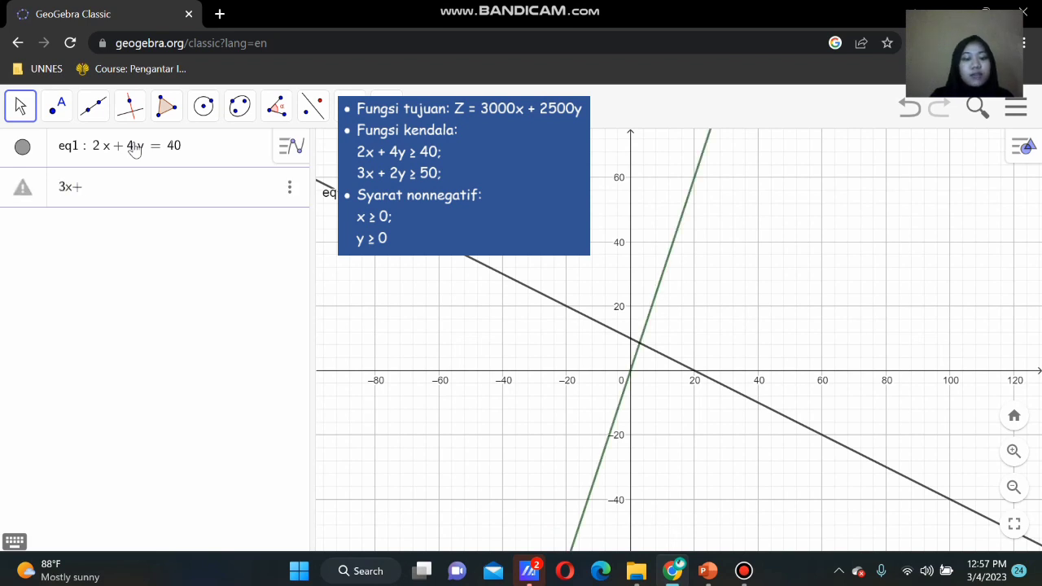
pyautogui.write(' 2y = 50')
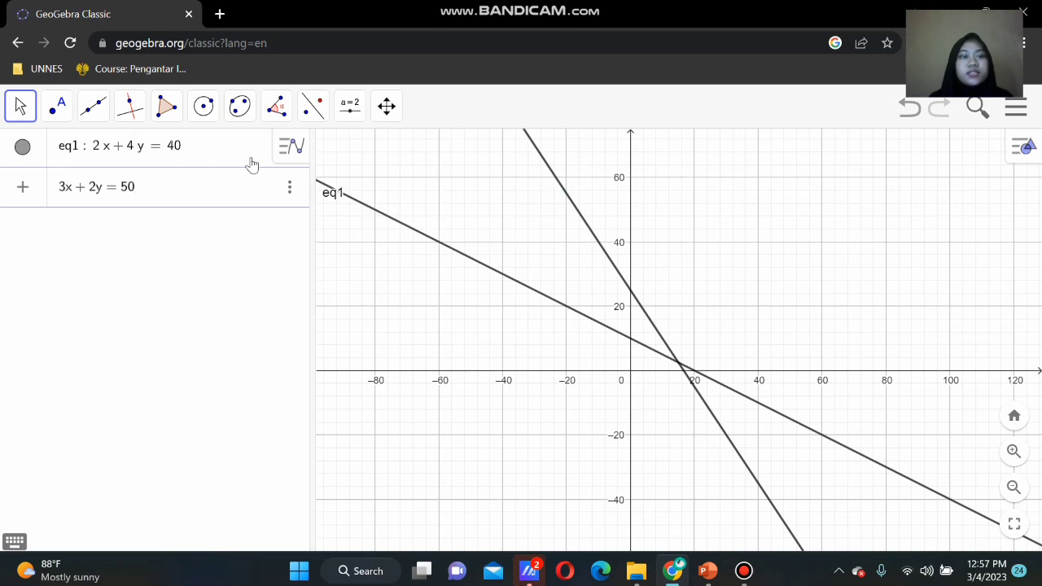
pyautogui.press('Return')
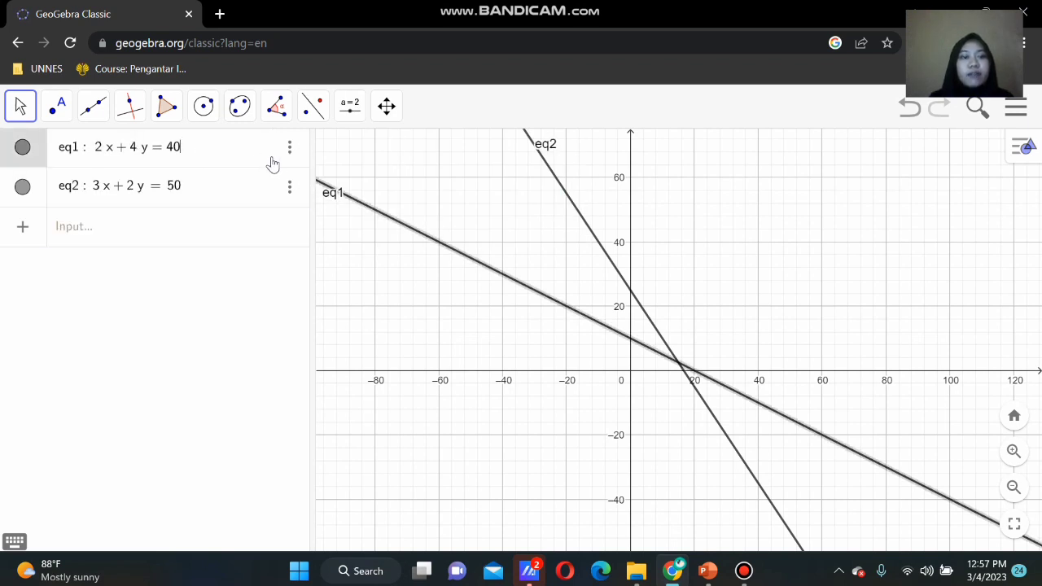
# Set the label of the line 2x + 4y = 40 to show Name & Value.
pyautogui.click(290, 146)
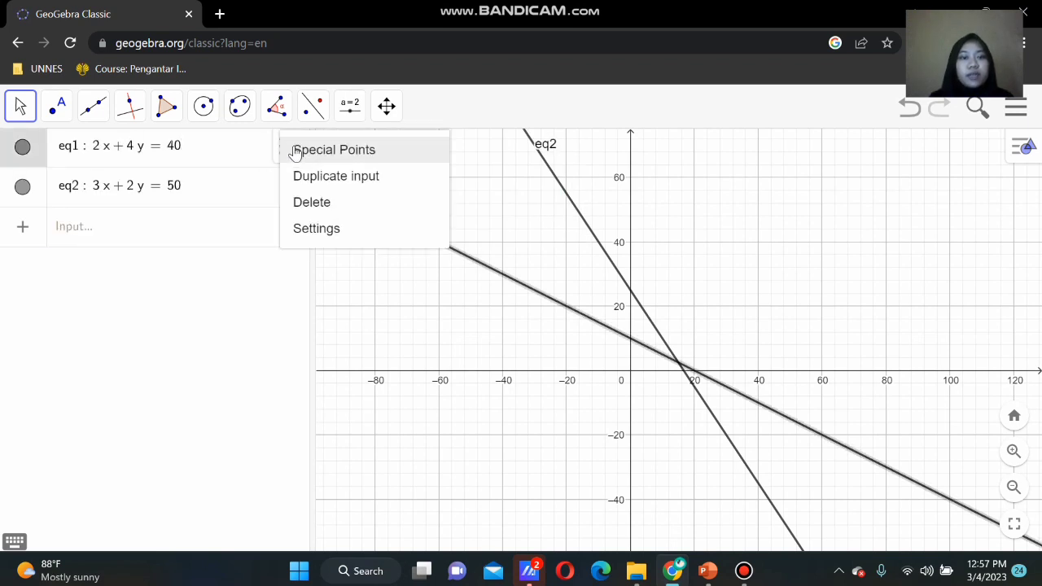
pyautogui.click(326, 235)
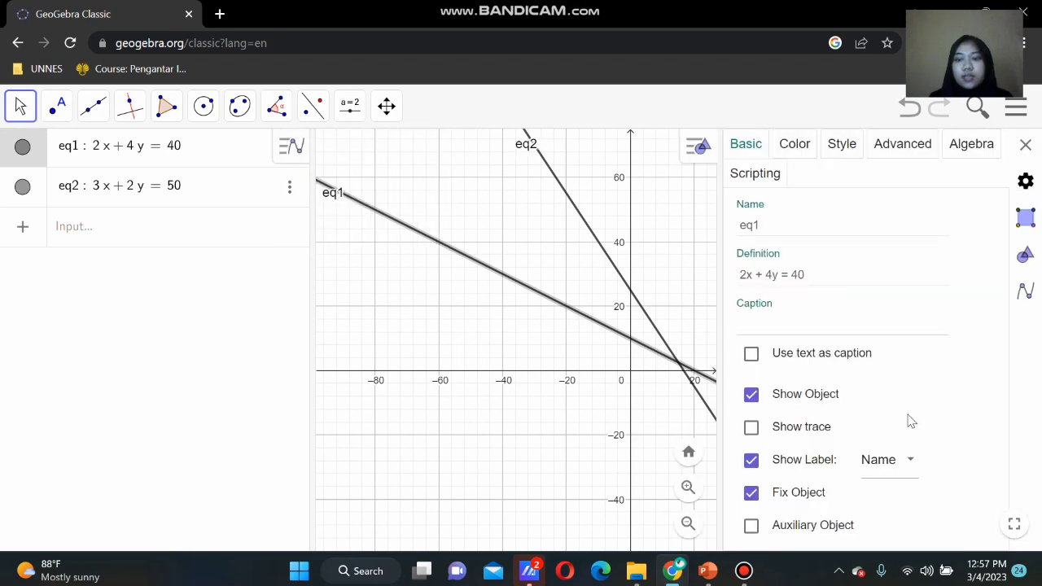
pyautogui.click(902, 472)
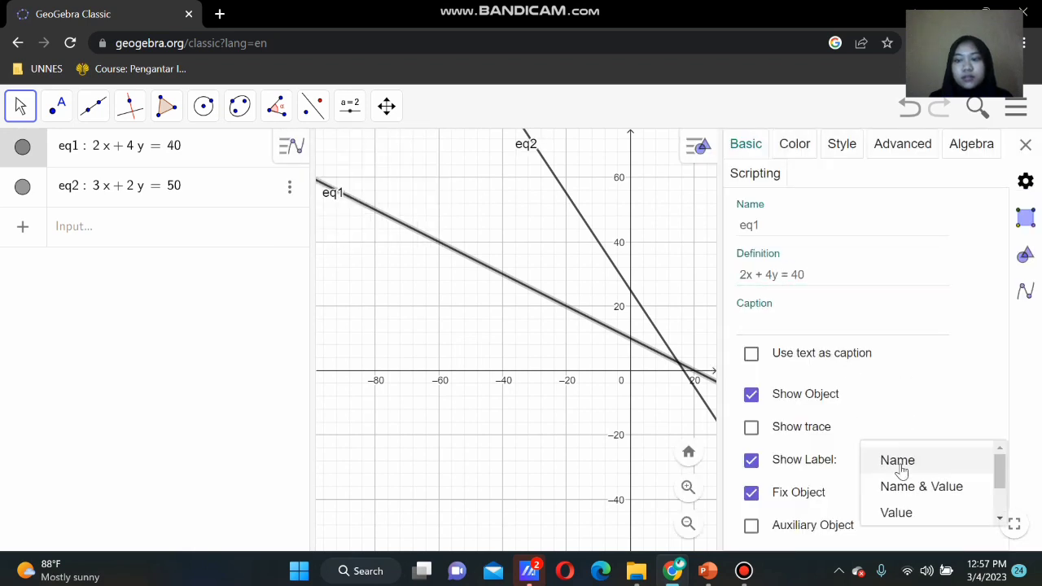
pyautogui.click(909, 487)
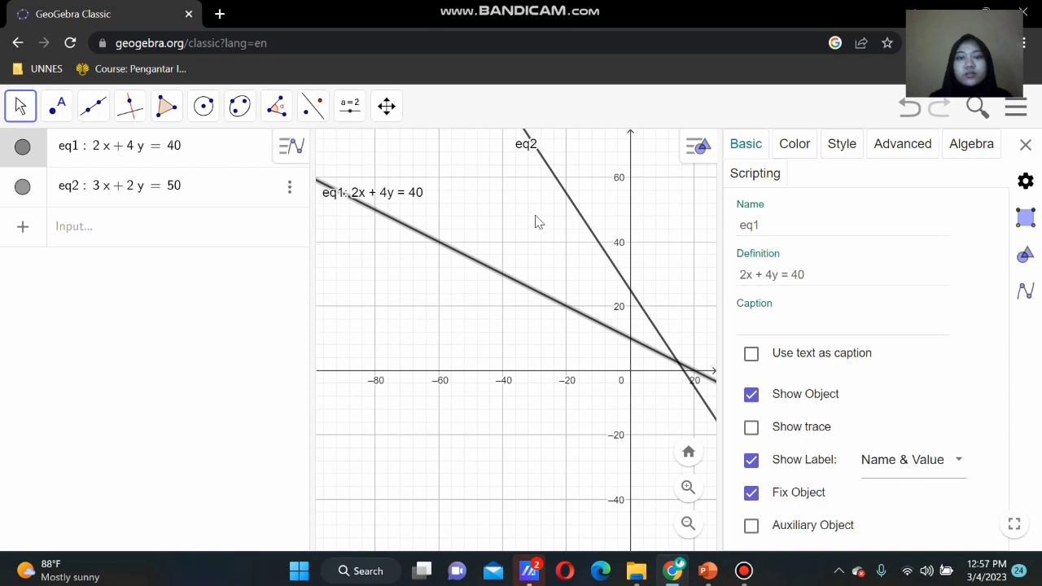
# Set the label of the line 3x + 2y = 50 to Name & Value and close the settings.
pyautogui.click(289, 187)
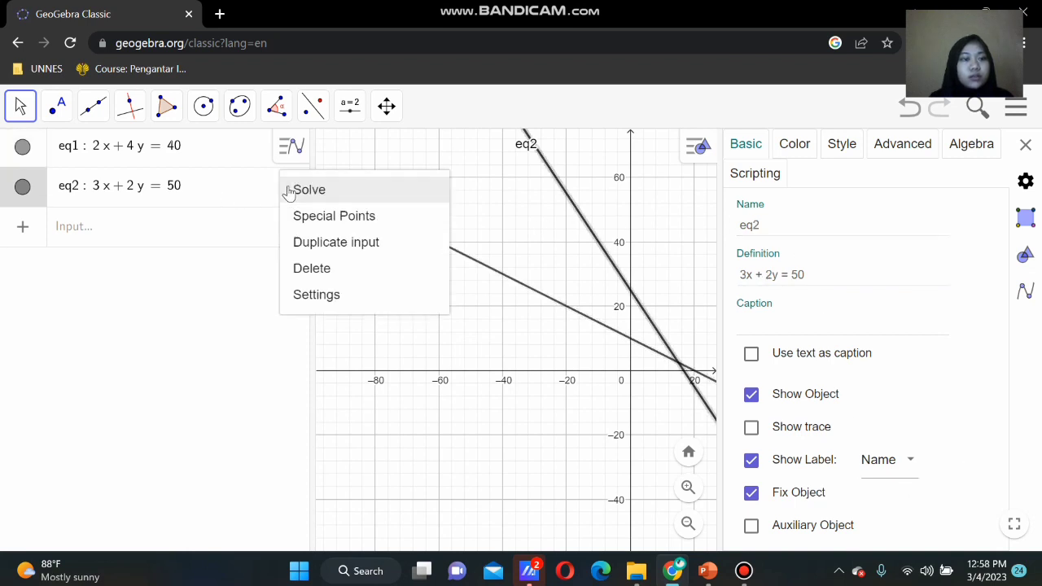
pyautogui.click(332, 295)
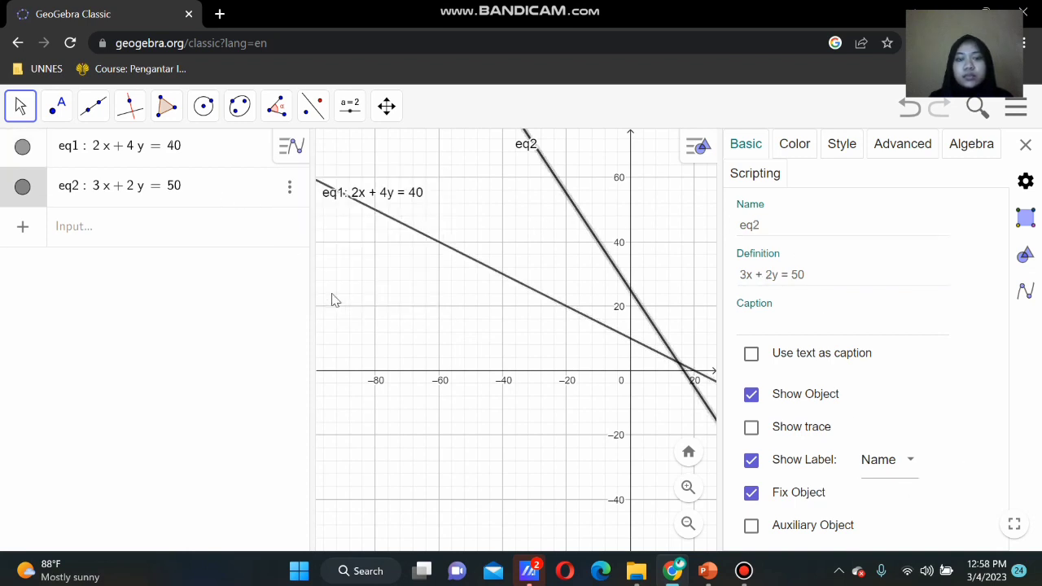
pyautogui.click(911, 463)
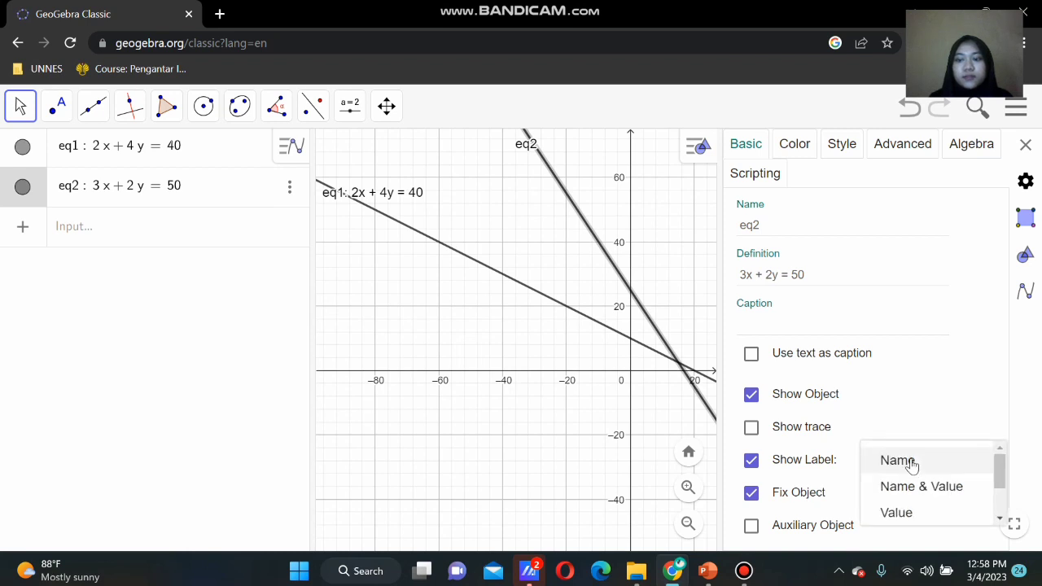
pyautogui.click(918, 487)
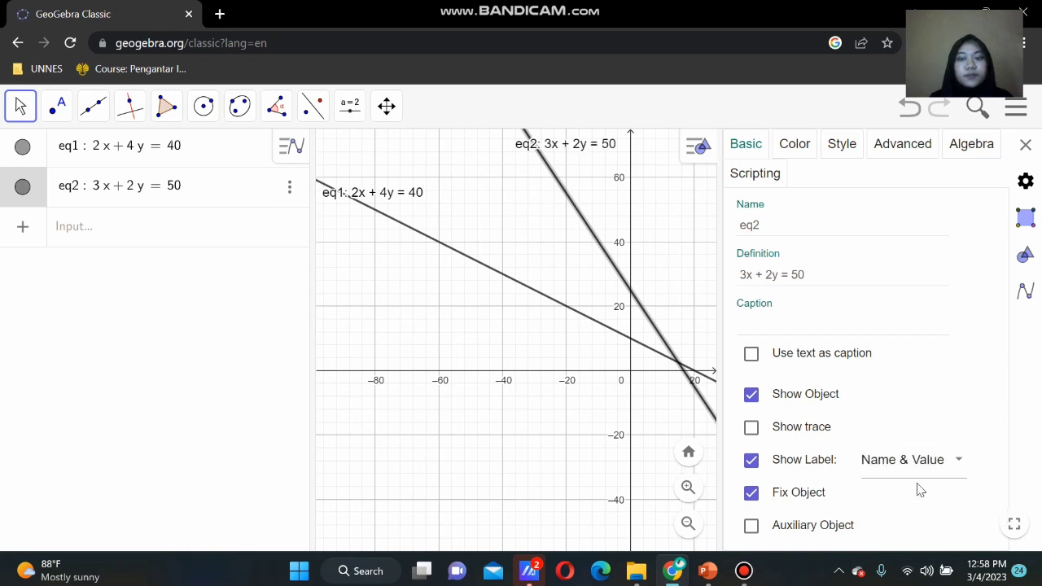
pyautogui.click(1025, 145)
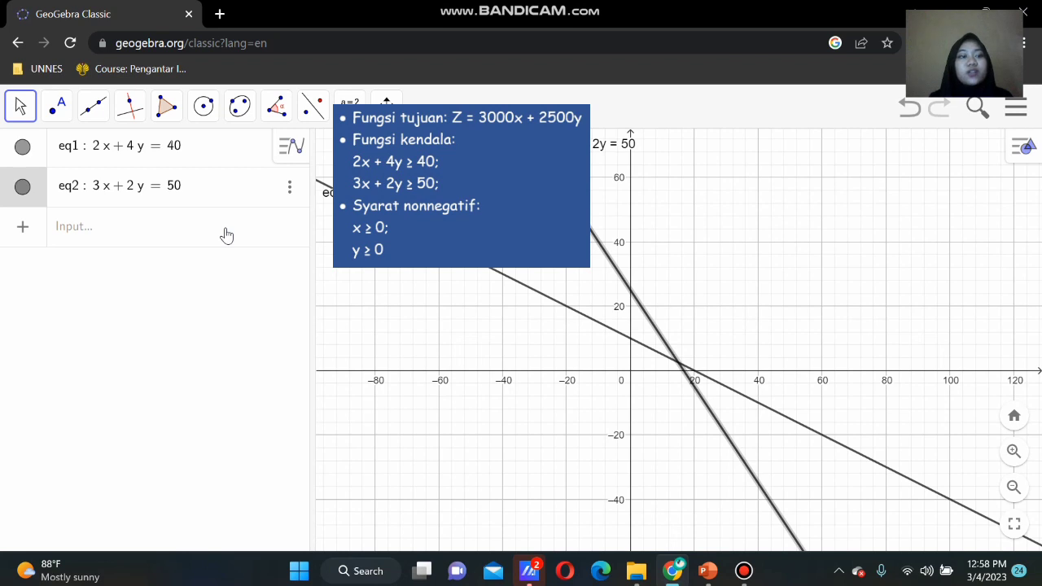
# Enter the inequality 2x + 4y ≥ 40 in a new algebra row.
pyautogui.click(179, 235)
pyautogui.write('2x + 4y')
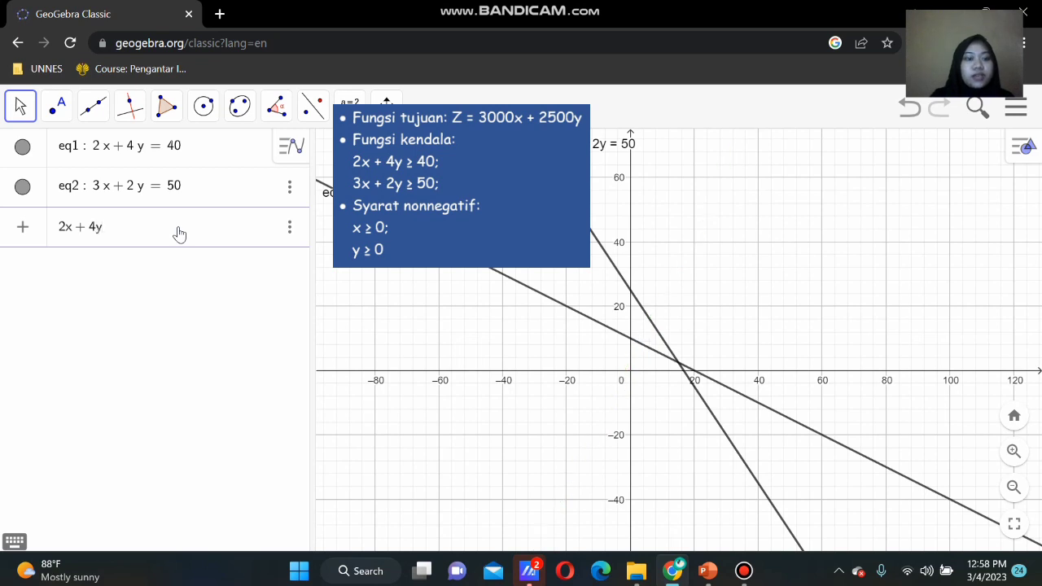
pyautogui.click(14, 541)
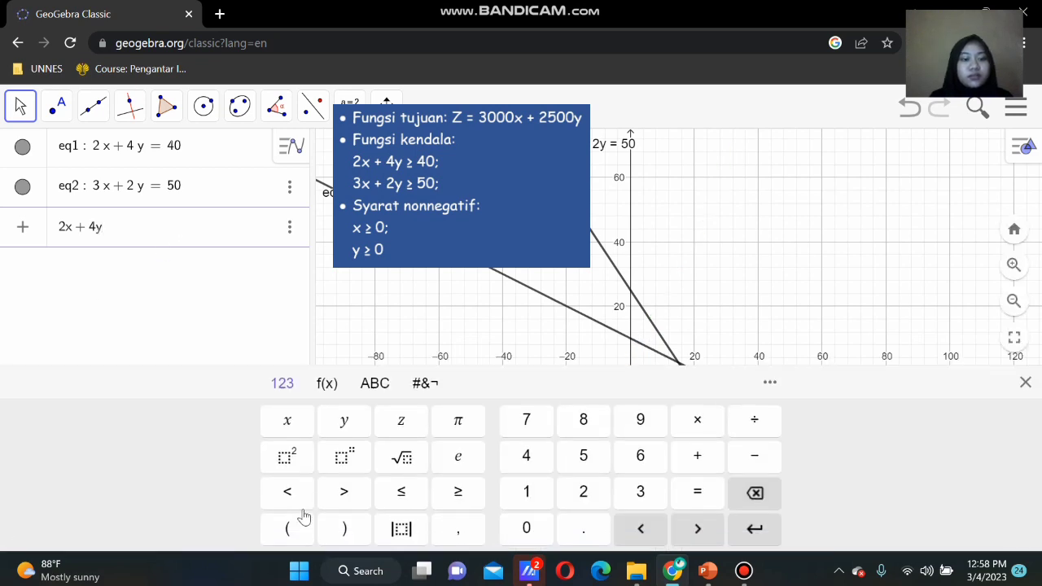
pyautogui.click(453, 492)
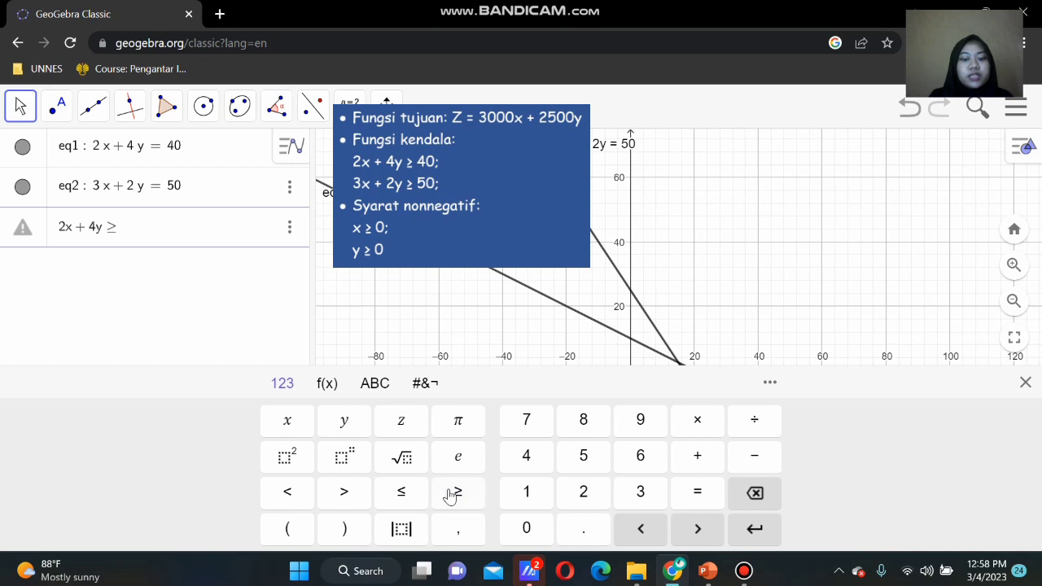
pyautogui.write('40')
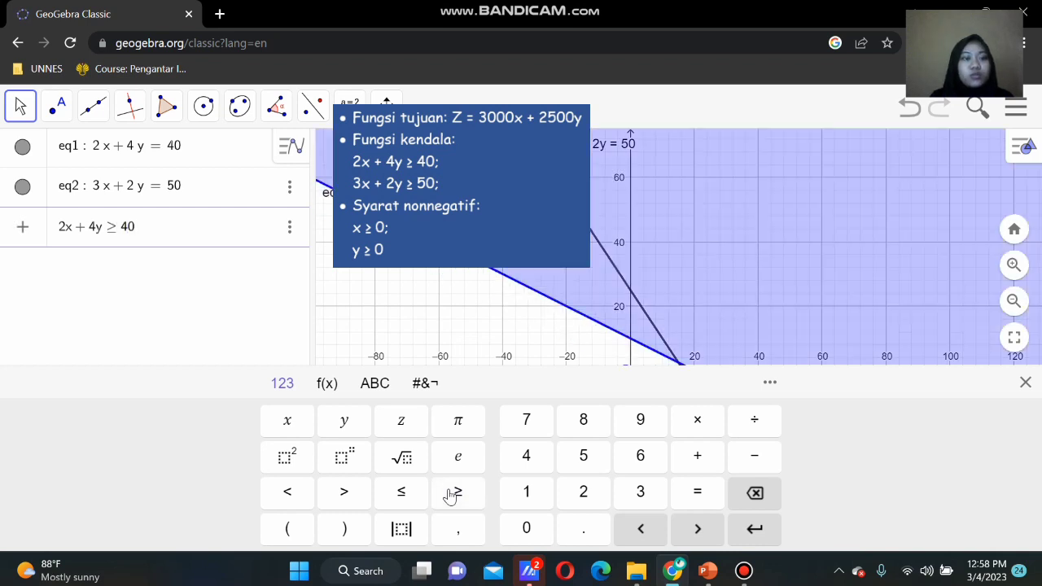
# Extend the inequality 2x + 4y ≥ 40 with the condition ∧ 3x + 2y ≥ 50.
pyautogui.click(414, 389)
pyautogui.click(494, 421)
pyautogui.write('3x ')
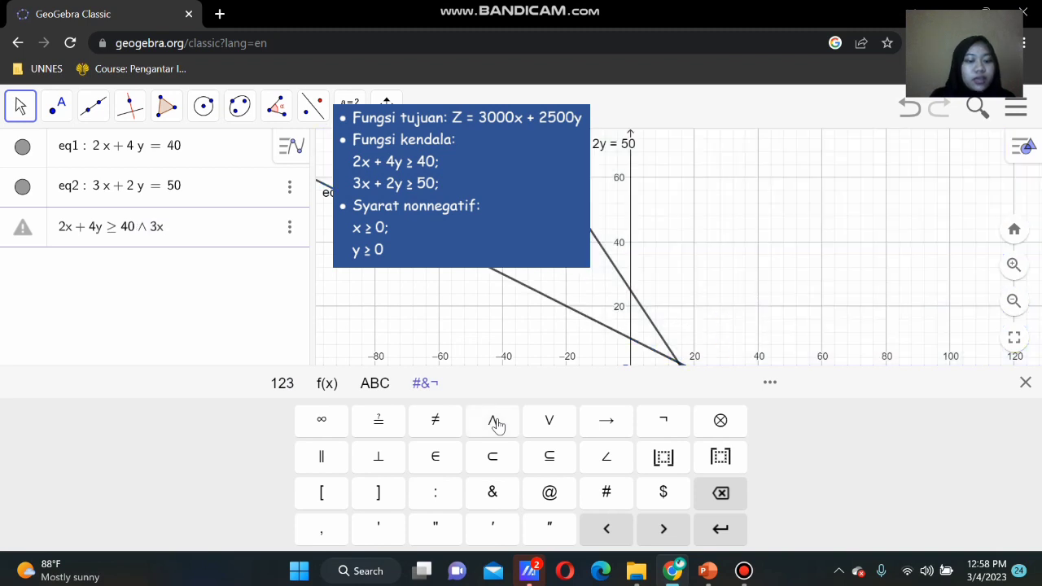
pyautogui.write('+ 2y')
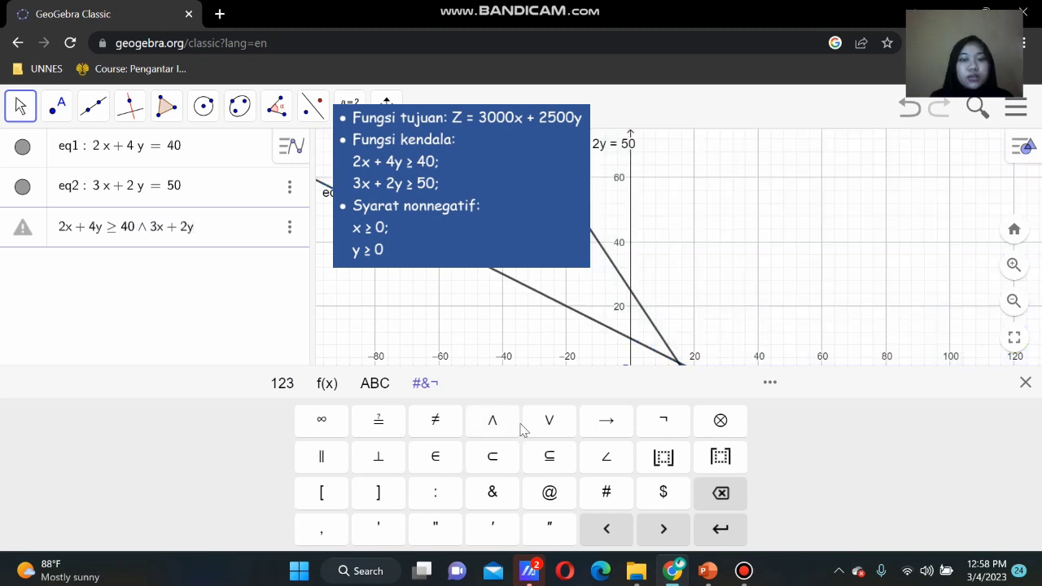
pyautogui.click(270, 388)
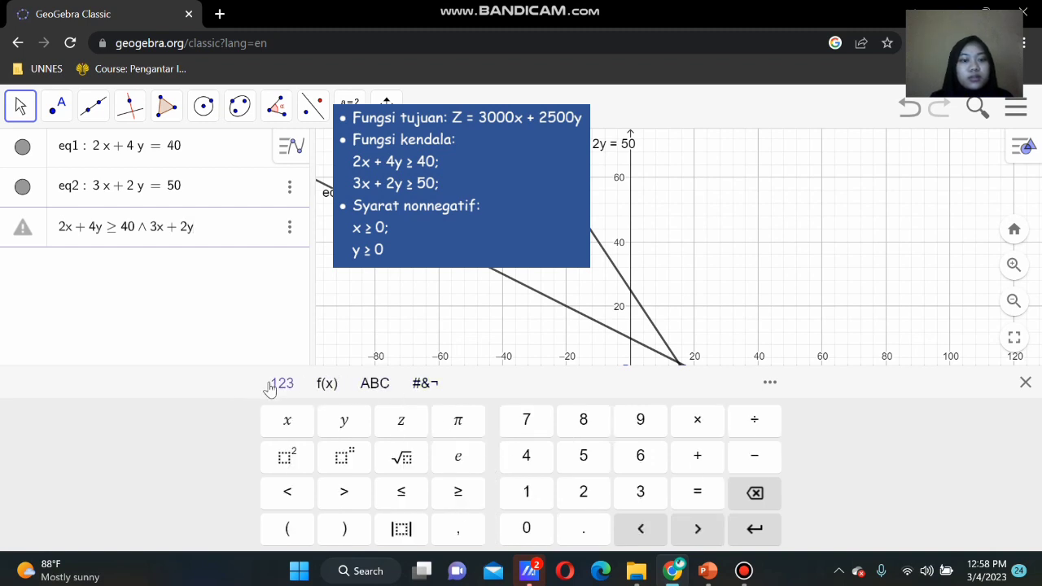
pyautogui.click(458, 492)
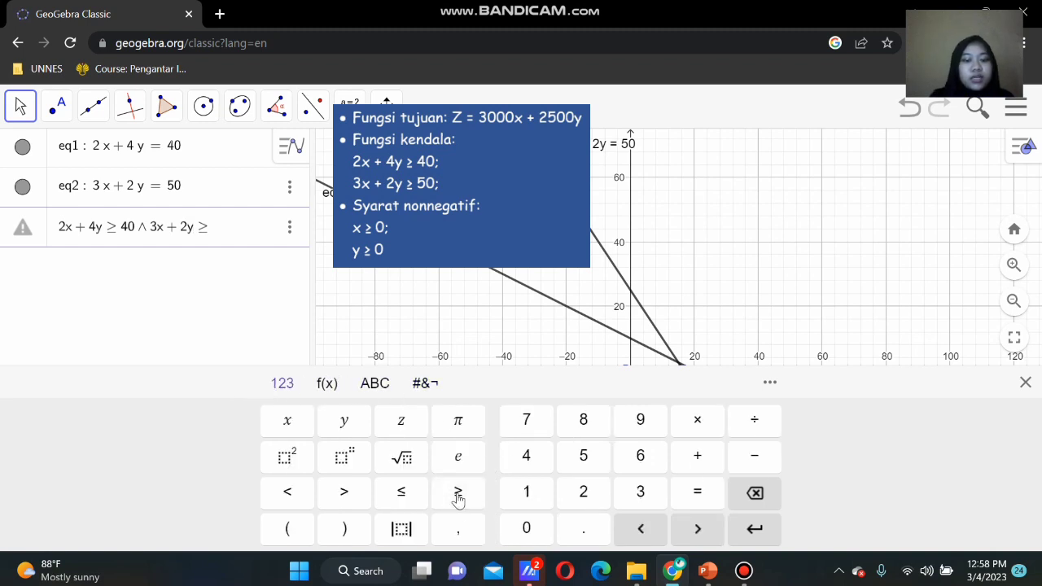
pyautogui.write('50')
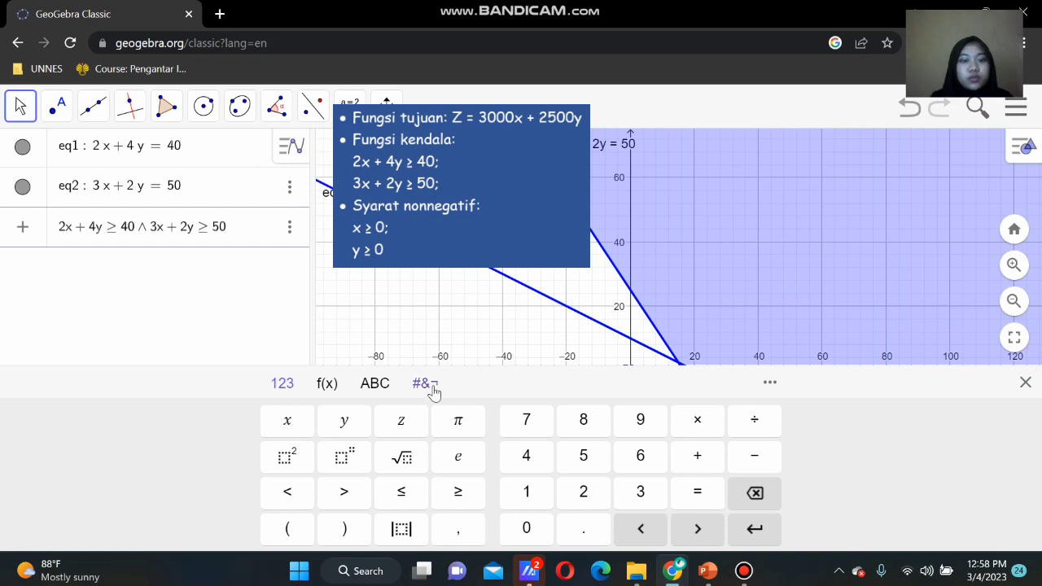
# Append the nonnegativity condition ∧ x ≥ 0 to the combined inequality.
pyautogui.click(425, 383)
pyautogui.click(491, 421)
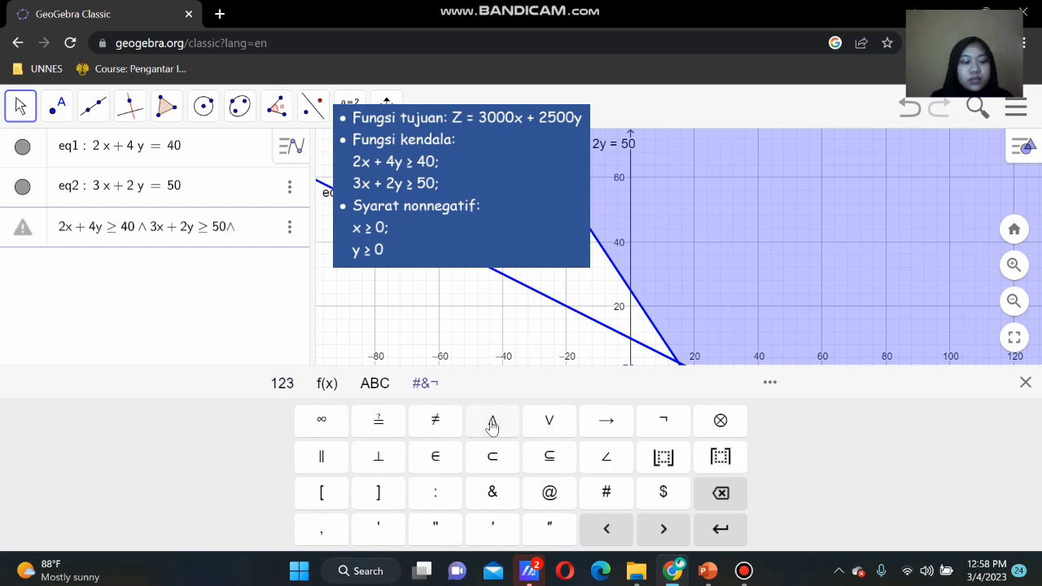
pyautogui.write('x')
pyautogui.click(282, 384)
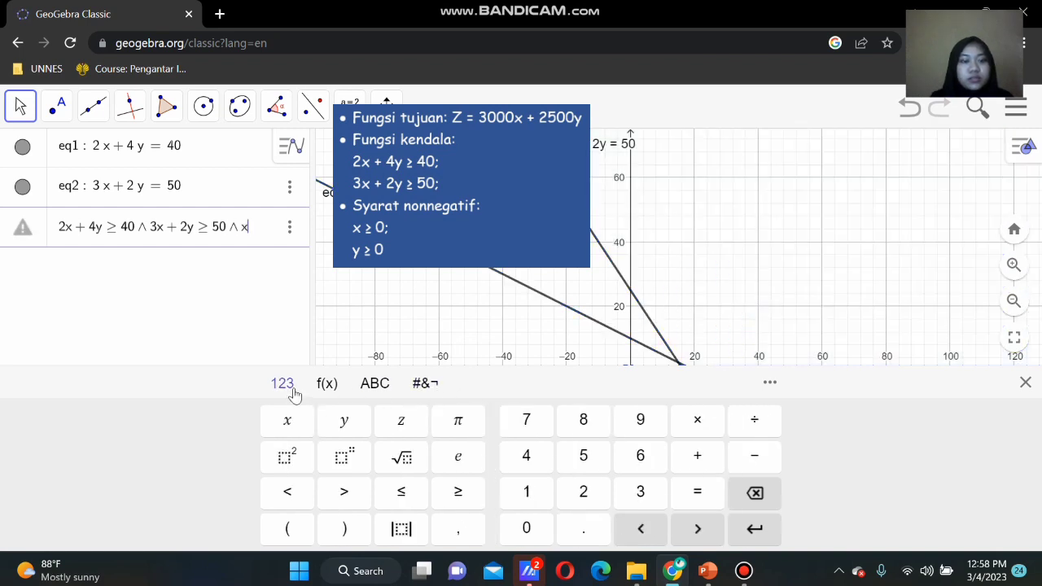
pyautogui.click(458, 492)
pyautogui.write('0')
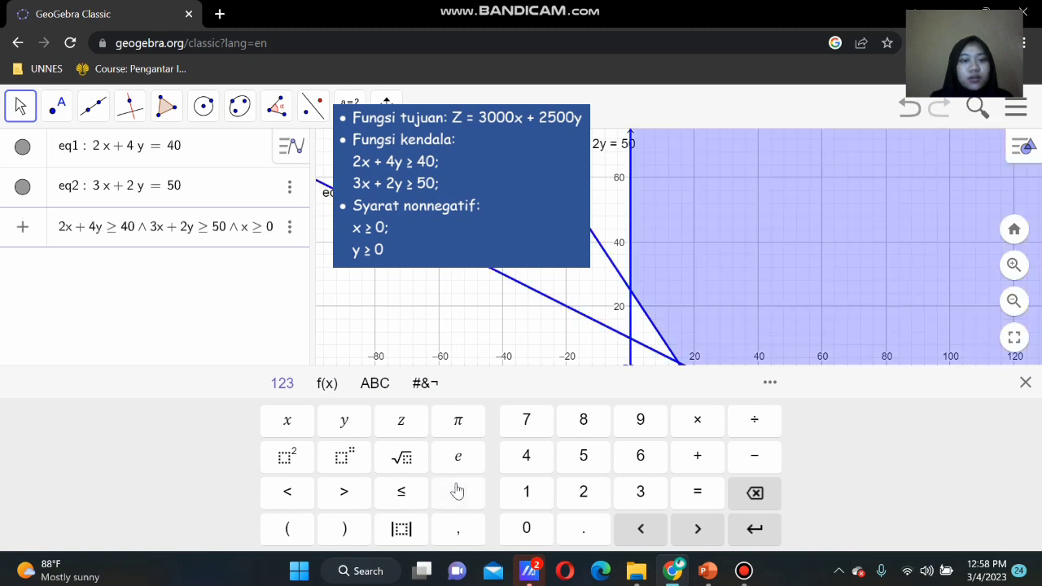
# Append ∧ y ≥ 0 to the combined inequality and commit it as the feasible region.
pyautogui.click(425, 383)
pyautogui.click(492, 422)
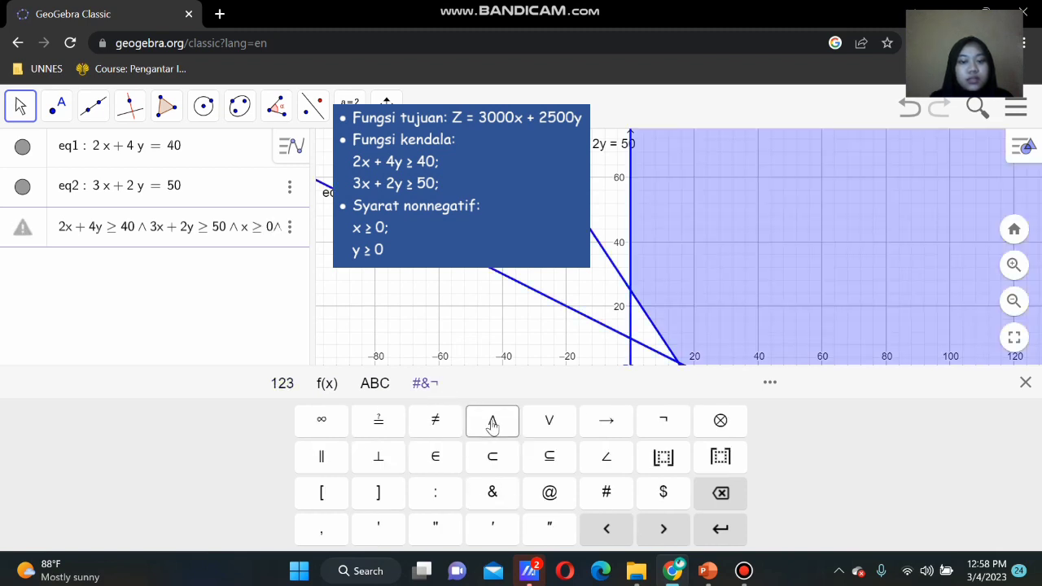
pyautogui.click(278, 383)
pyautogui.click(459, 497)
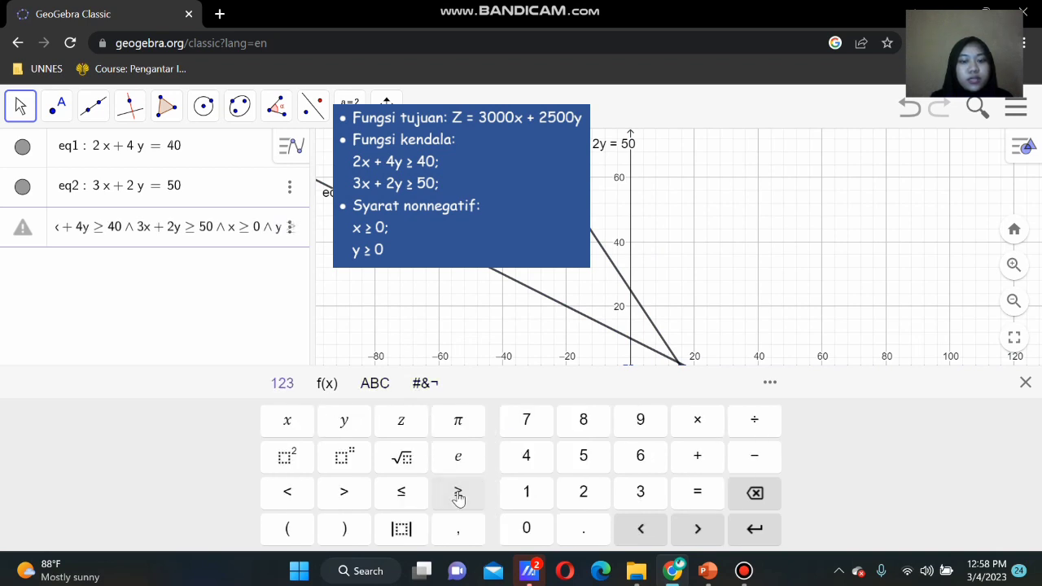
pyautogui.write('0')
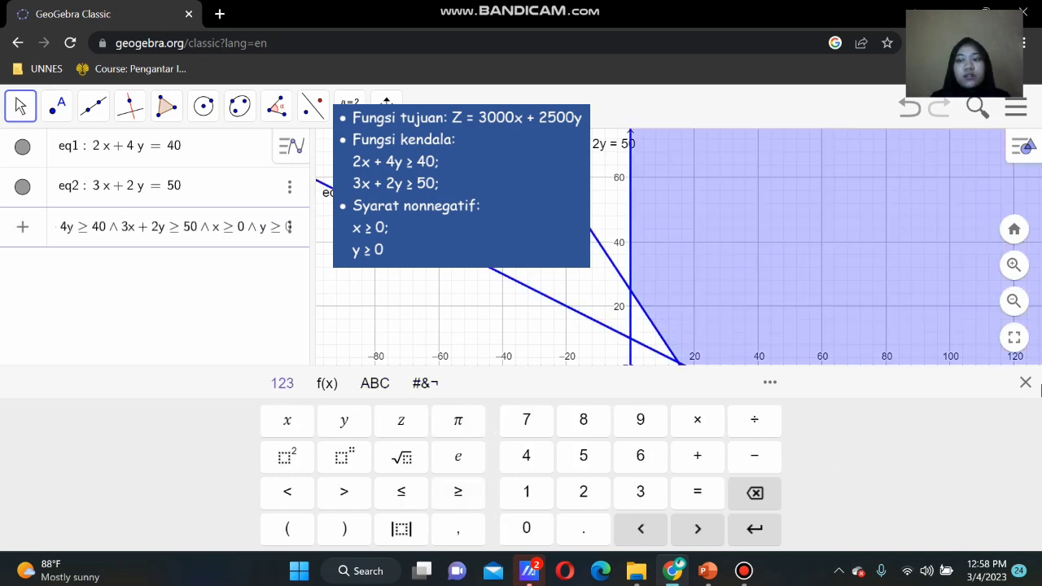
pyautogui.click(1025, 382)
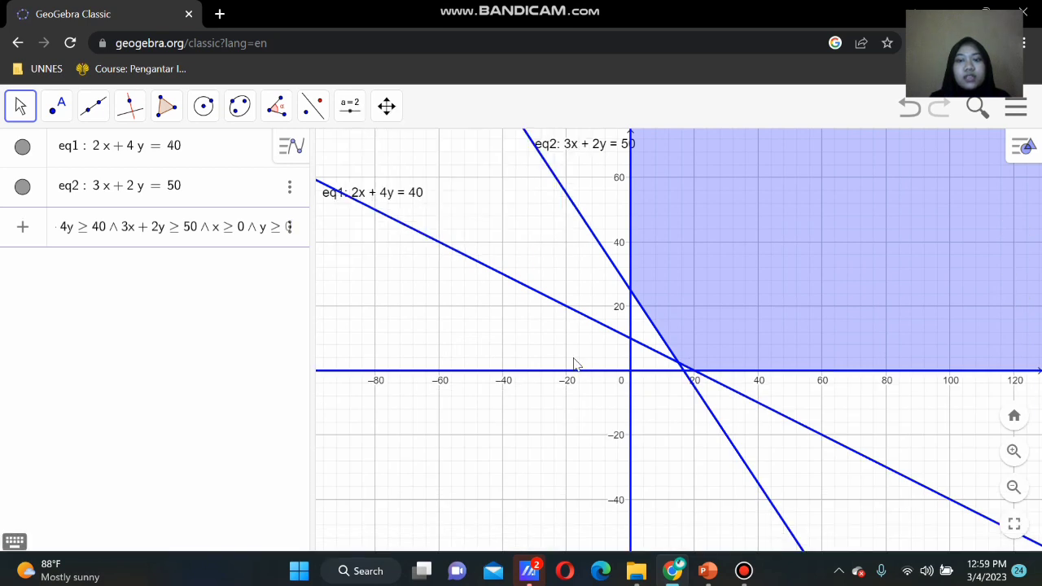
pyautogui.scroll(-5, 573, 364)
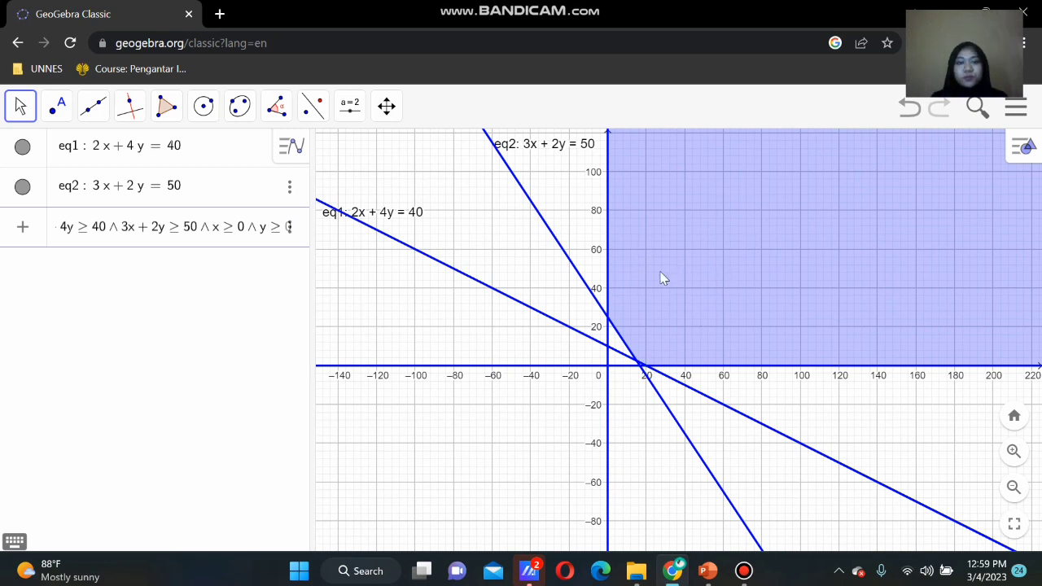
pyautogui.scroll(1, 634, 318)
pyautogui.scroll(10, 634, 322)
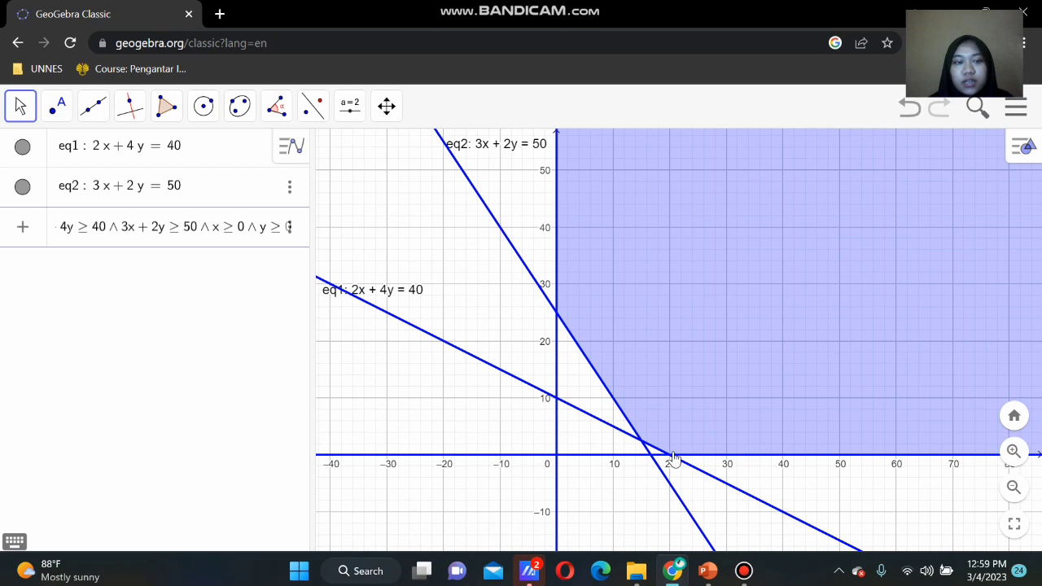
pyautogui.press('Return')
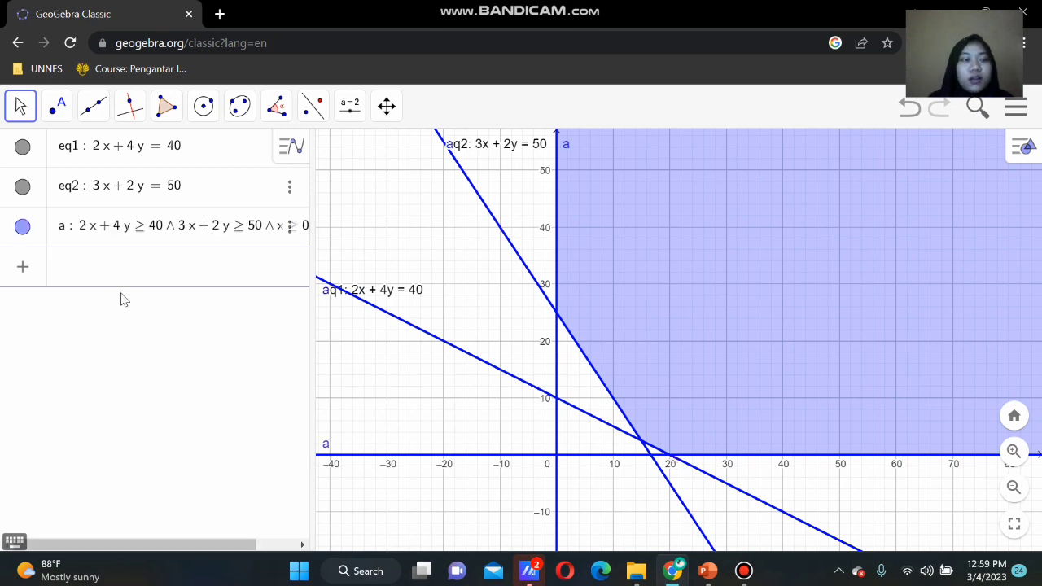
# Mark the intersection of the line 2x + 4y = 40 with the x-axis using the Intersect tool.
pyautogui.click(57, 105)
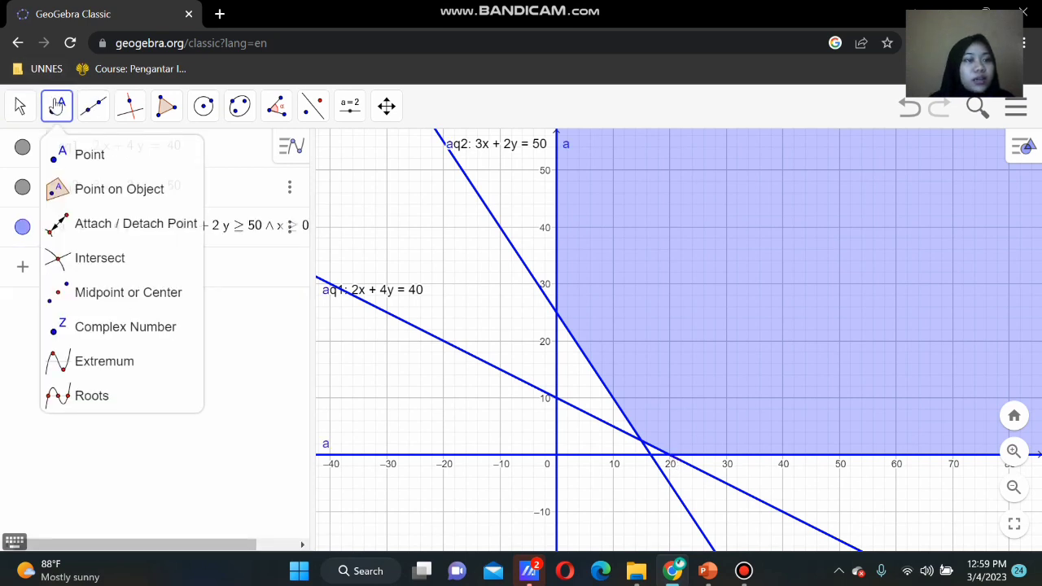
pyautogui.click(106, 257)
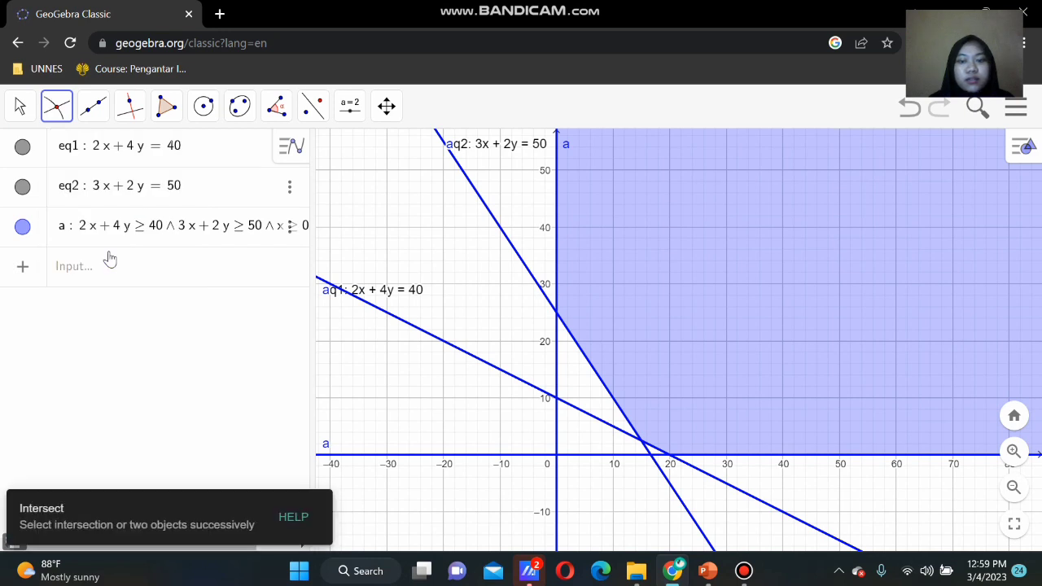
pyautogui.click(732, 491)
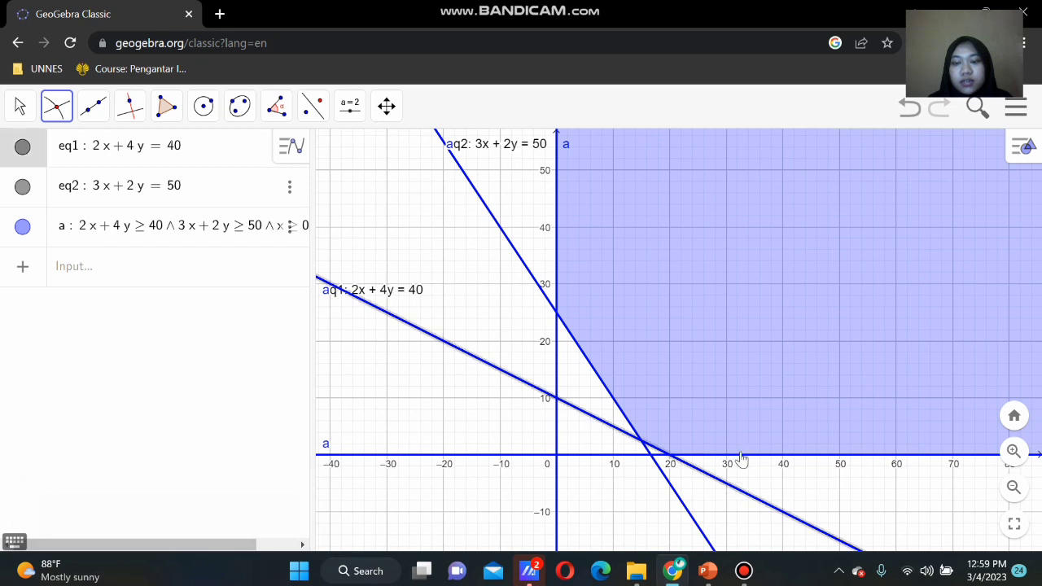
pyautogui.click(741, 456)
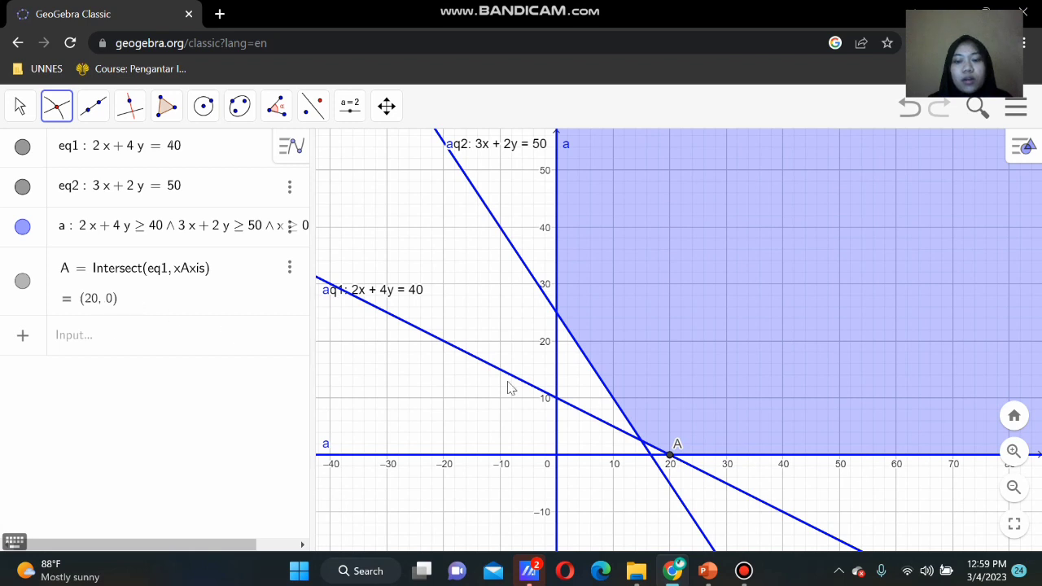
# Mark the intersection of the two constraint lines and the intersection of 3x + 2y = 50 with the y-axis.
pyautogui.click(647, 447)
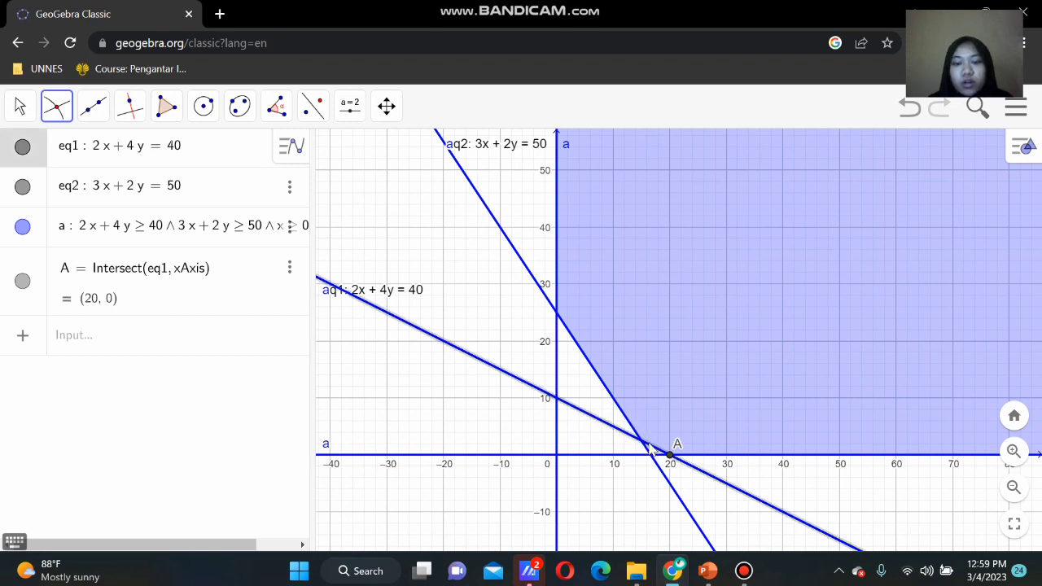
pyautogui.click(633, 431)
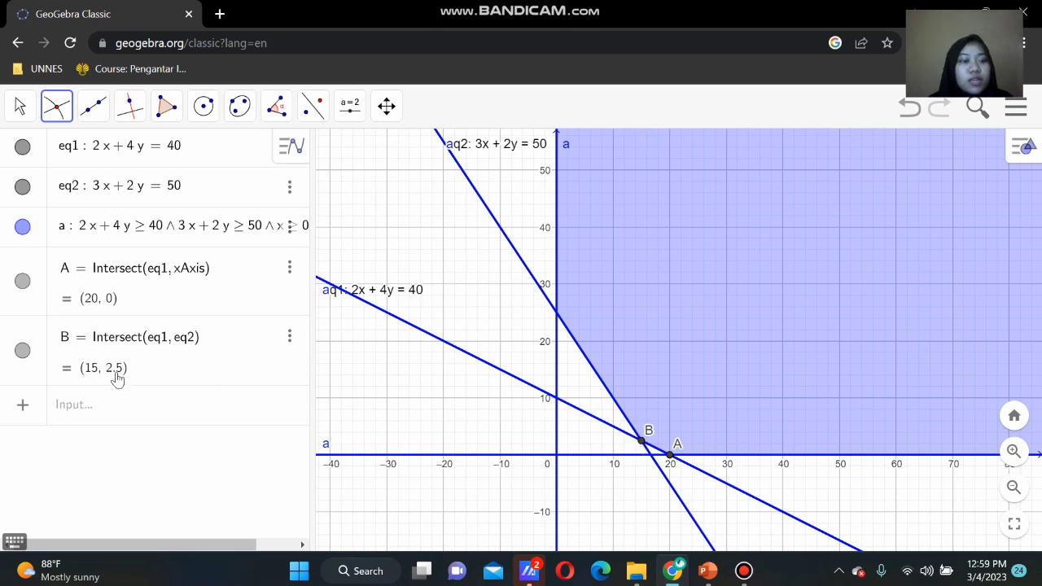
pyautogui.click(562, 327)
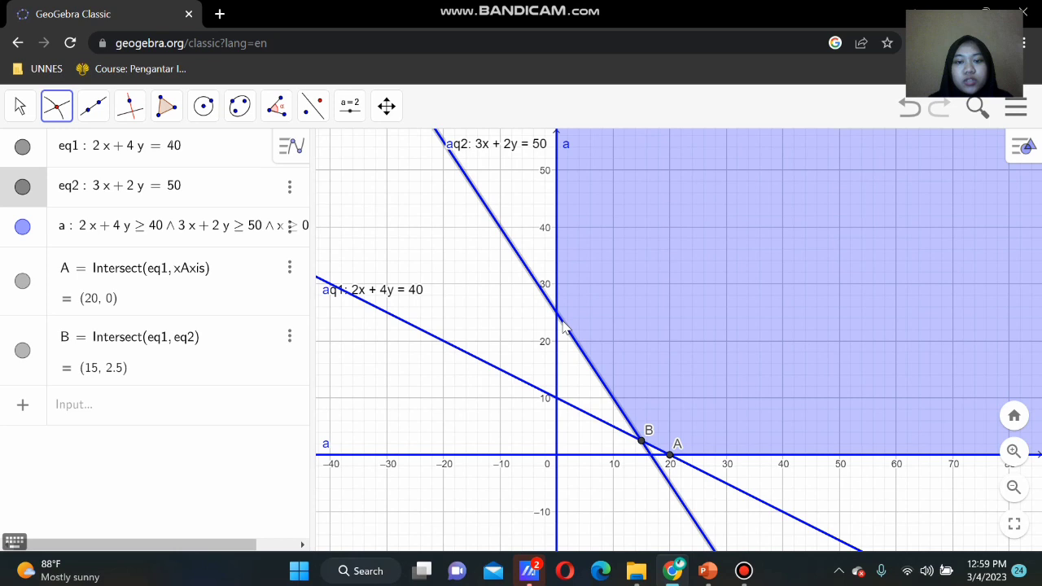
pyautogui.click(556, 286)
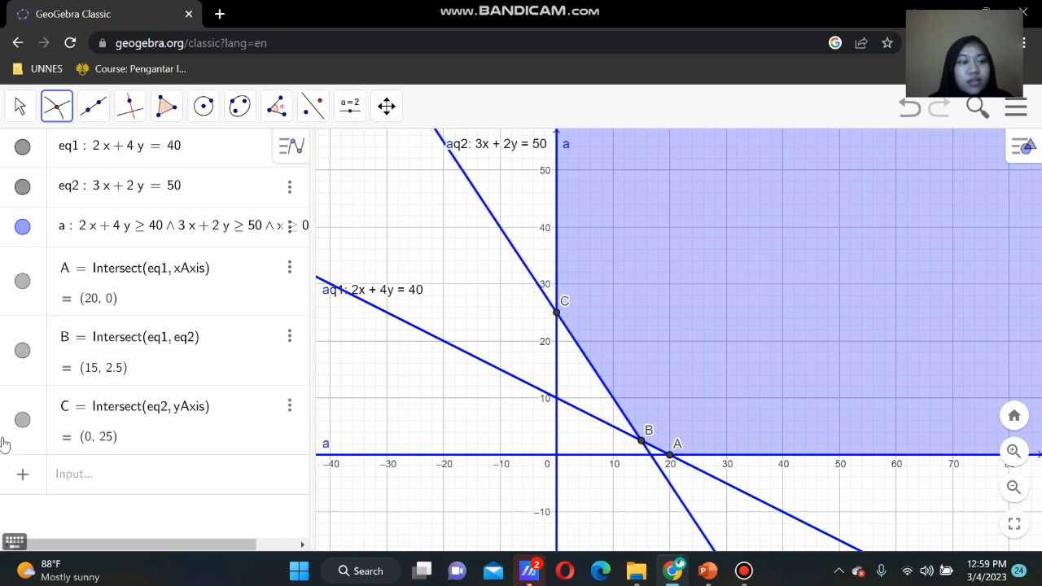
# Define the objective function f(x,y) = 3000x + 2500y in a new algebra row.
pyautogui.click(113, 479)
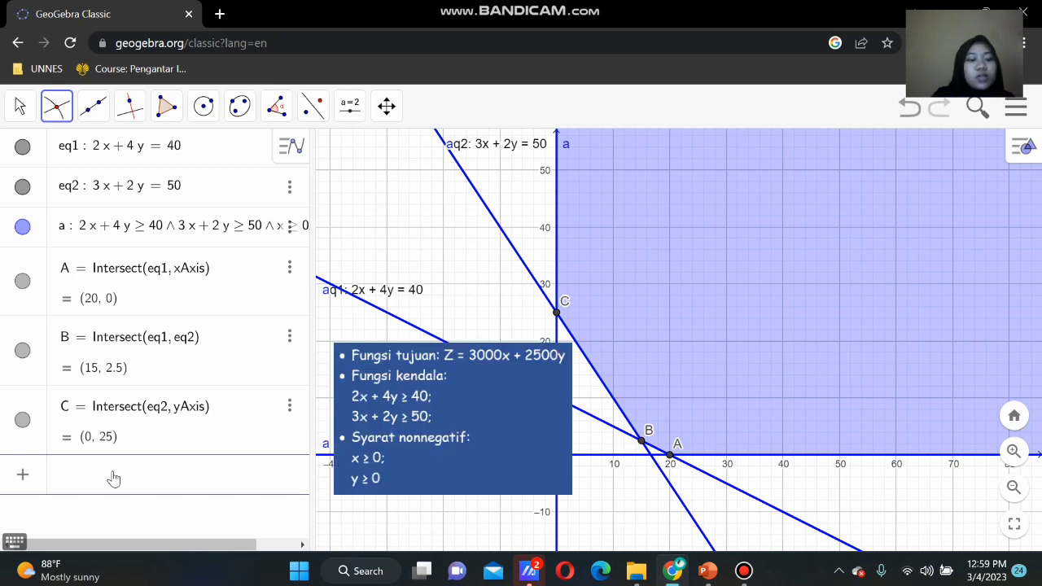
pyautogui.write('f(')
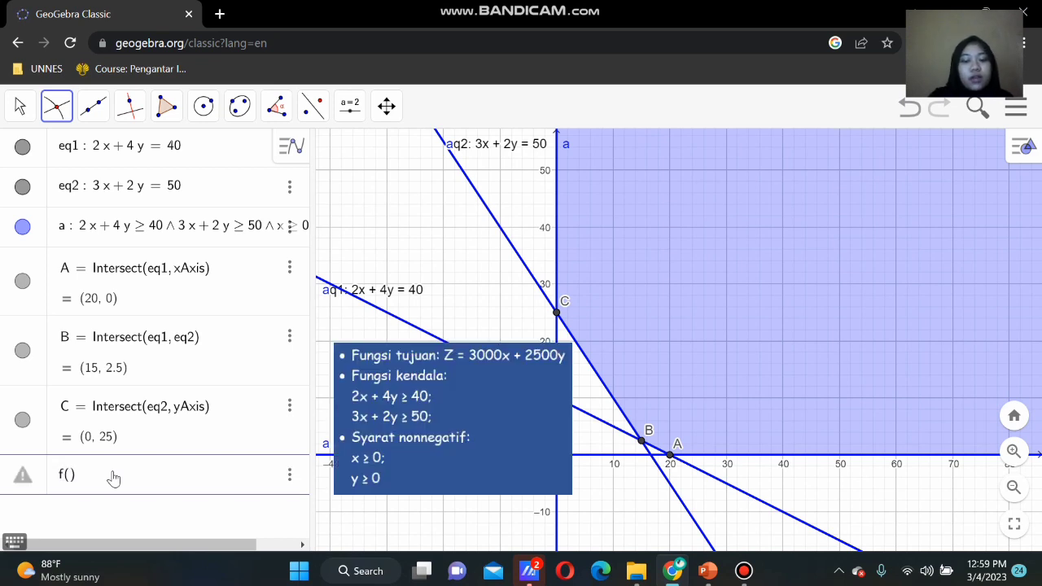
pyautogui.write('x, y) ')
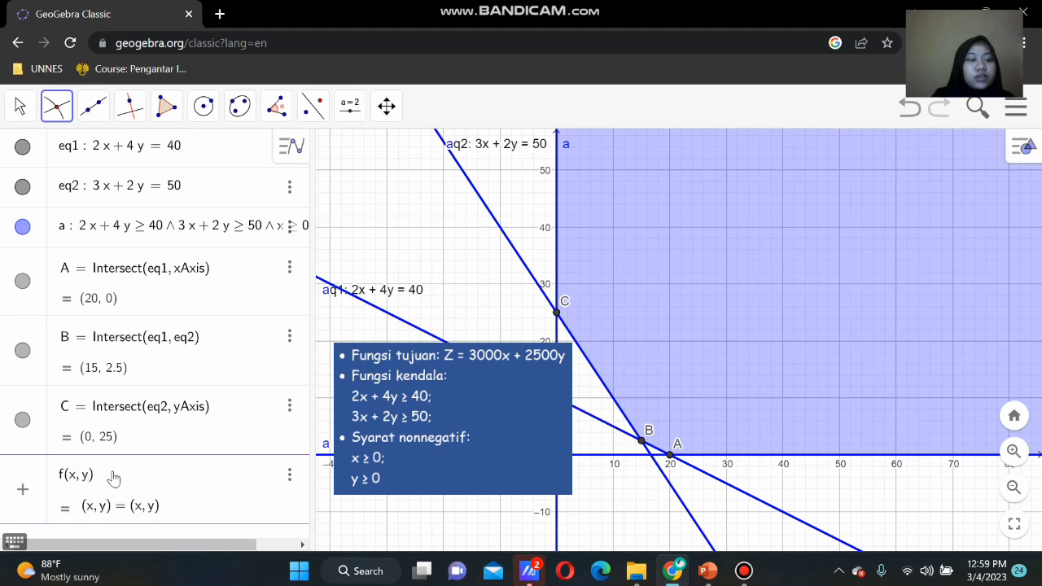
pyautogui.write('= ')
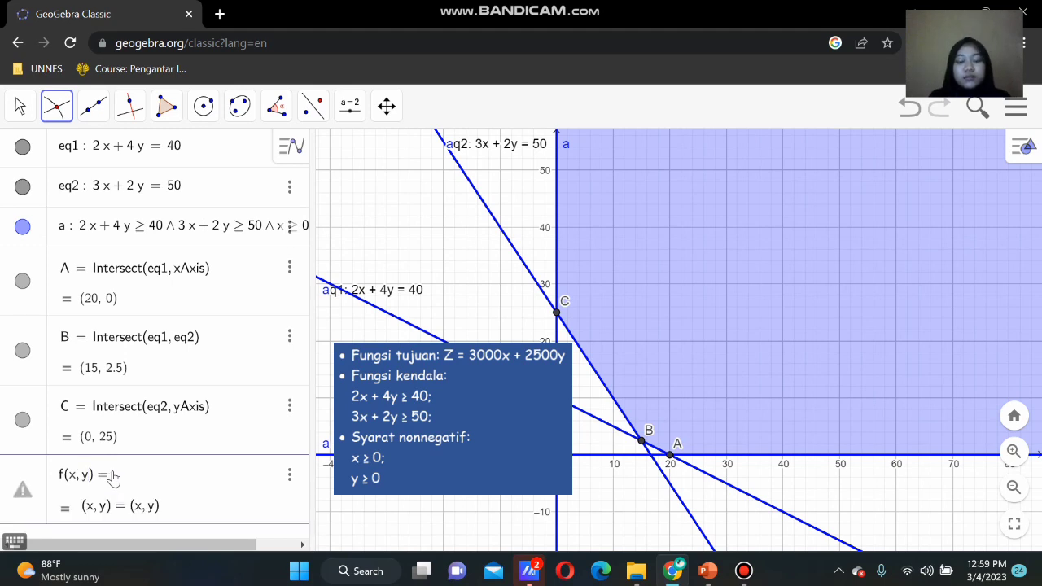
pyautogui.write('3')
pyautogui.press('BackSpace')
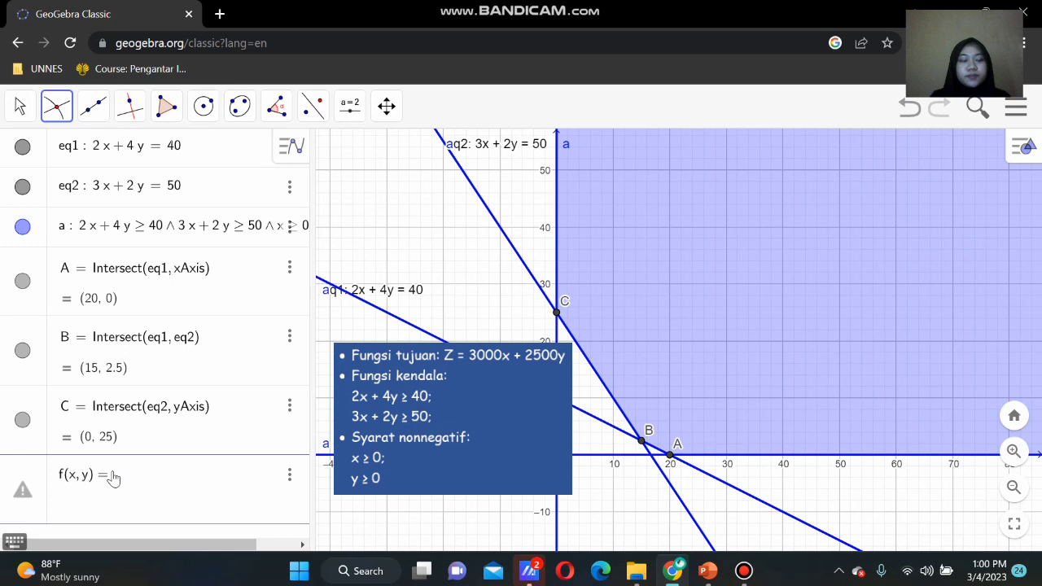
pyautogui.write('3000')
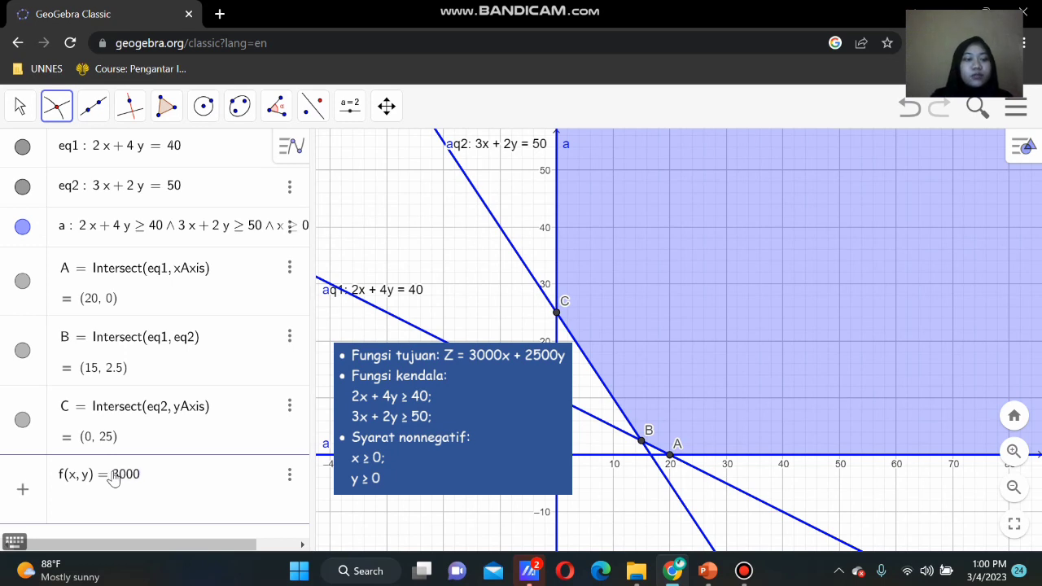
pyautogui.write('x + ')
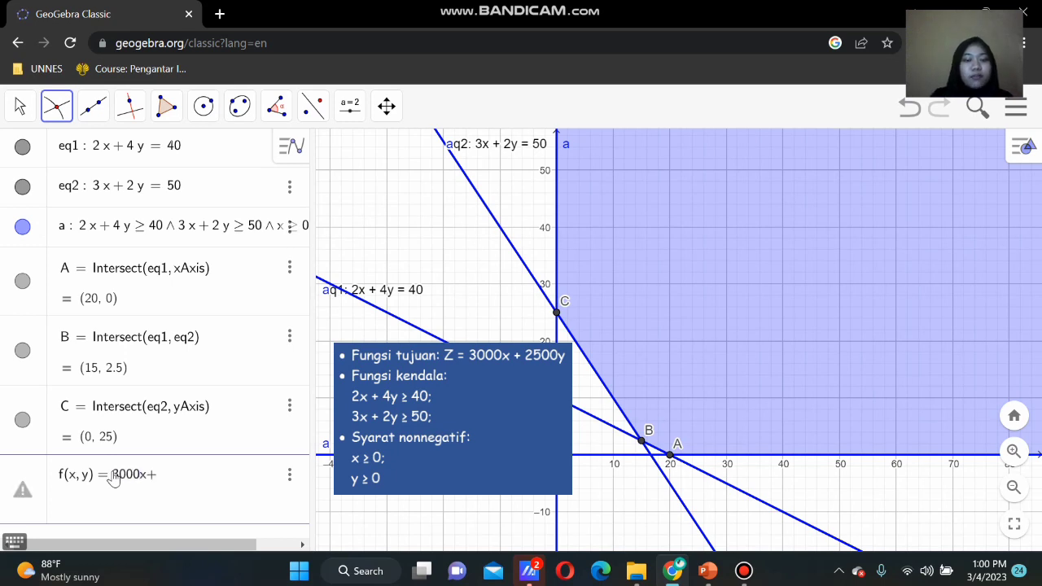
pyautogui.write('2500y')
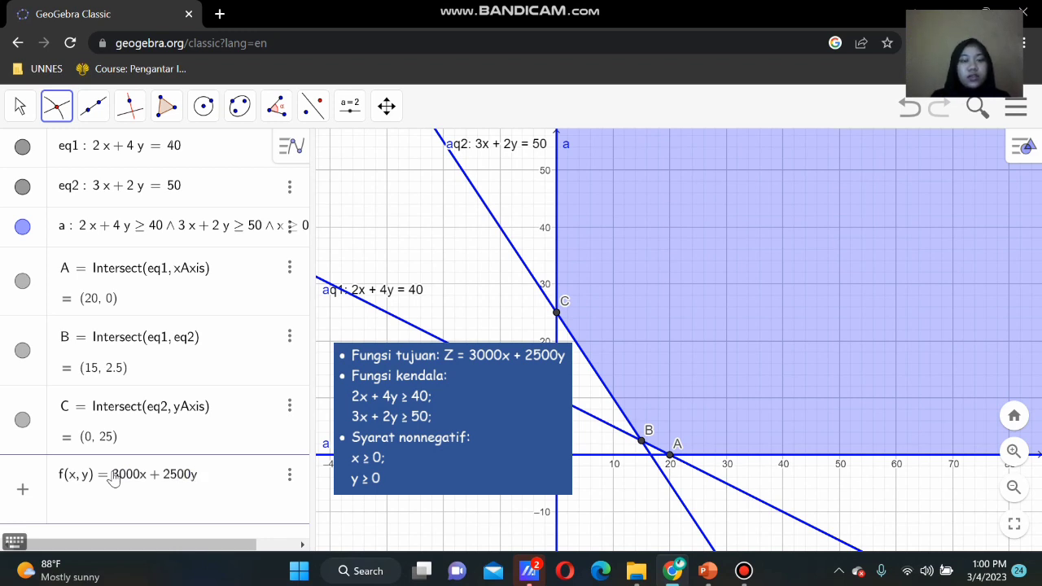
pyautogui.press('Return')
# Show the Spreadsheet view and enter the headings titik in A1 and f(x,y)=Z in B1.
pyautogui.click(1023, 151)
pyautogui.click(984, 146)
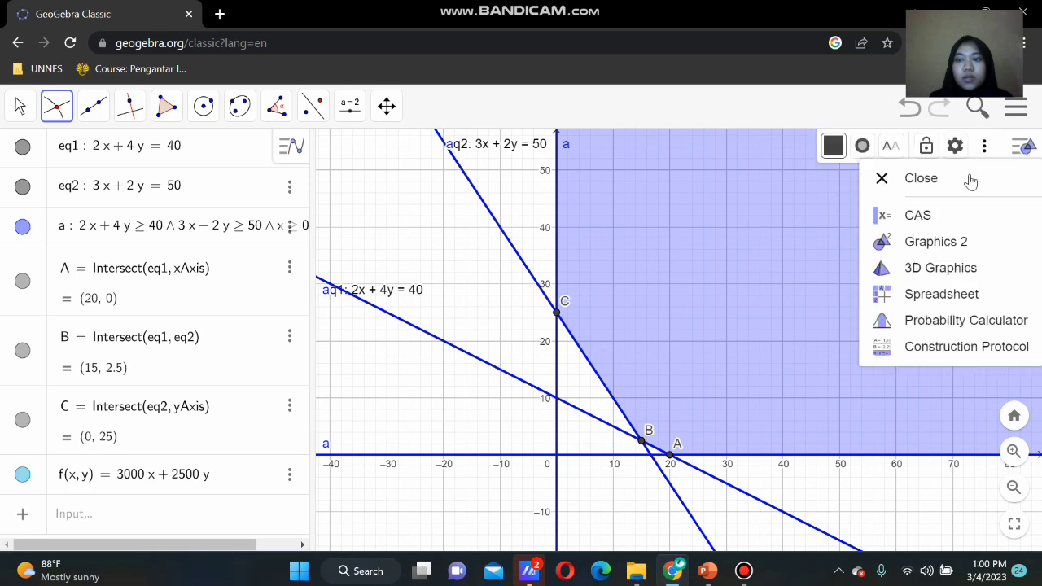
pyautogui.click(949, 298)
pyautogui.click(861, 161)
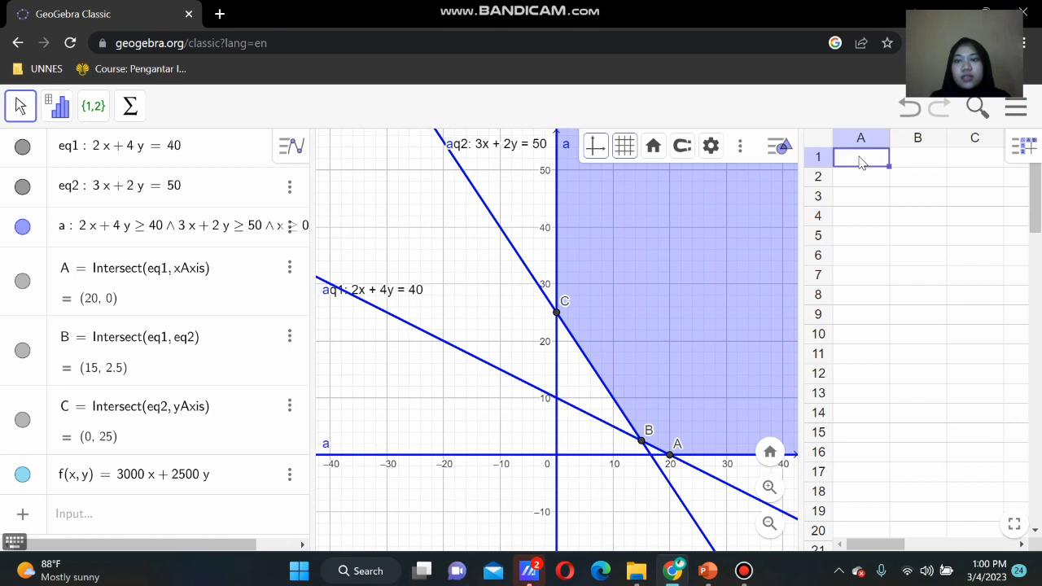
pyautogui.write('titik')
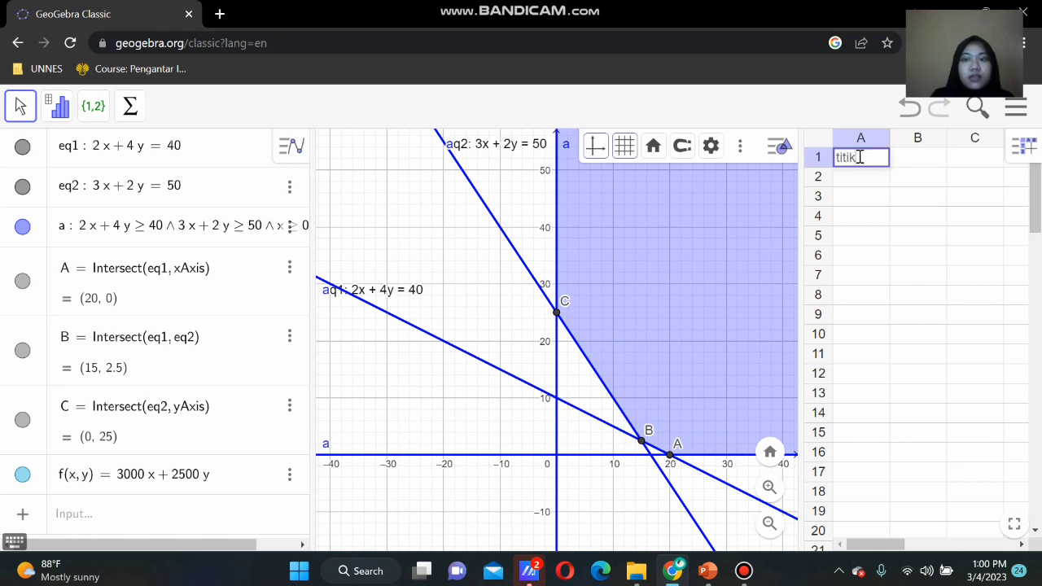
pyautogui.click(922, 165)
pyautogui.write('f(x,y)')
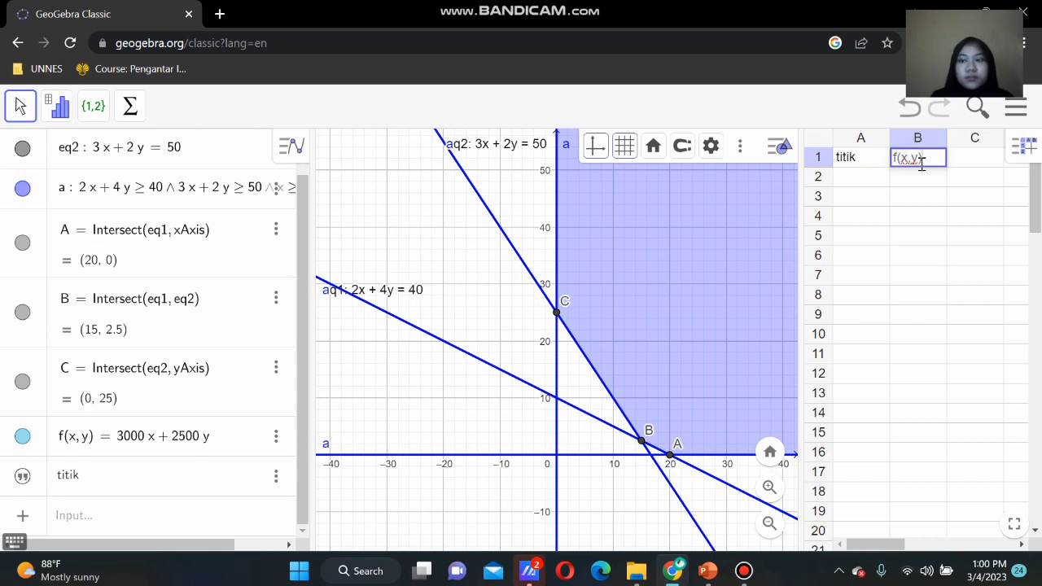
pyautogui.write('=')
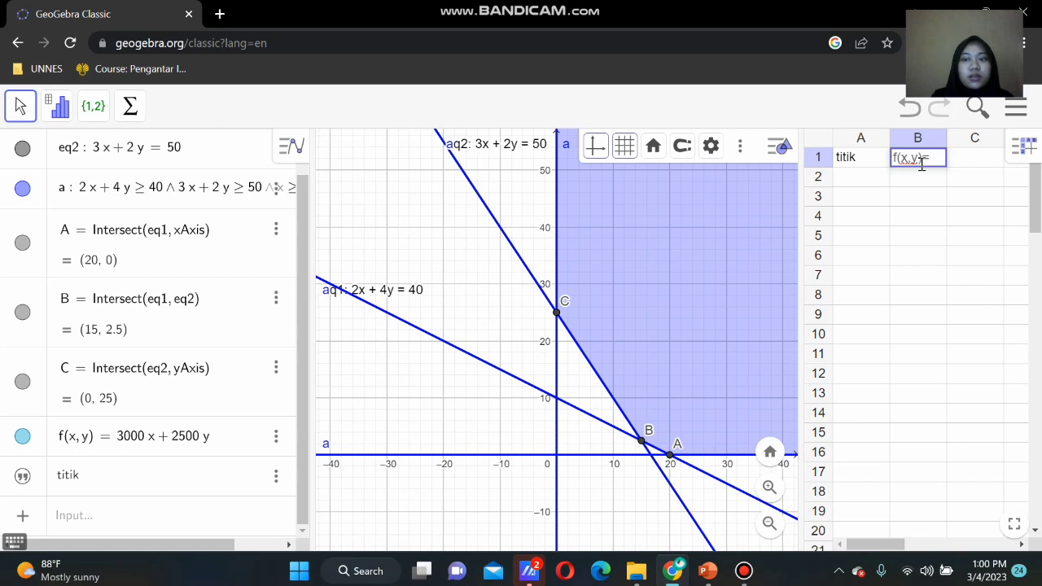
pyautogui.write('Z')
# Fill cells A2 to A4 under titik with the corner points A, B and C.
pyautogui.click(877, 183)
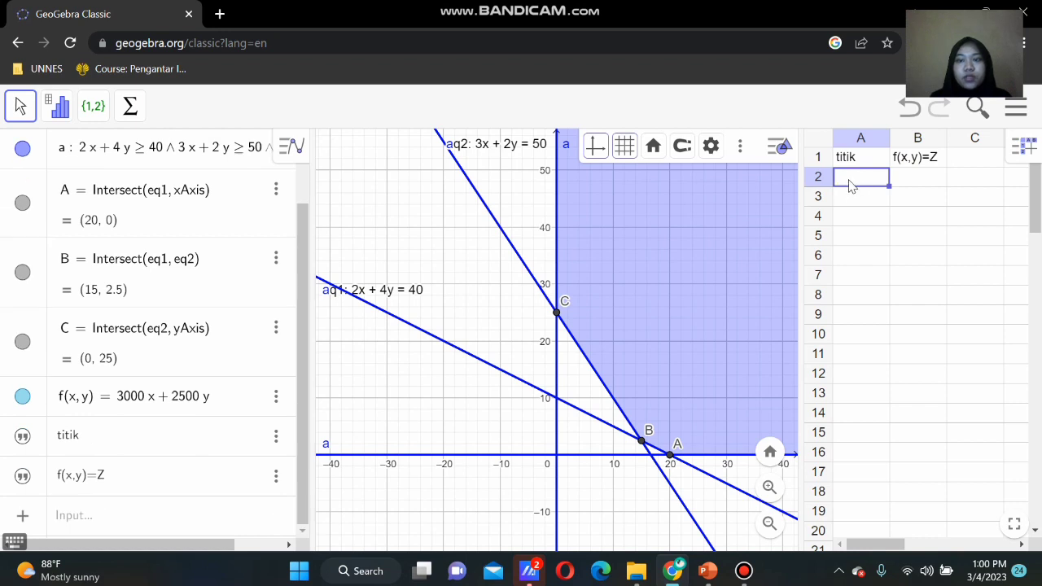
pyautogui.write('A')
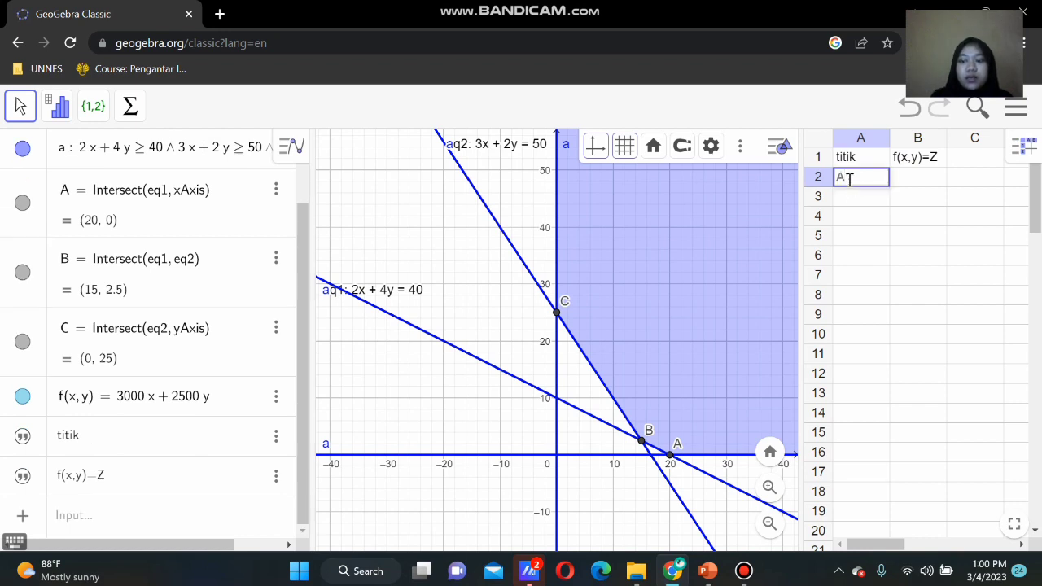
pyautogui.press('Return')
pyautogui.write('B')
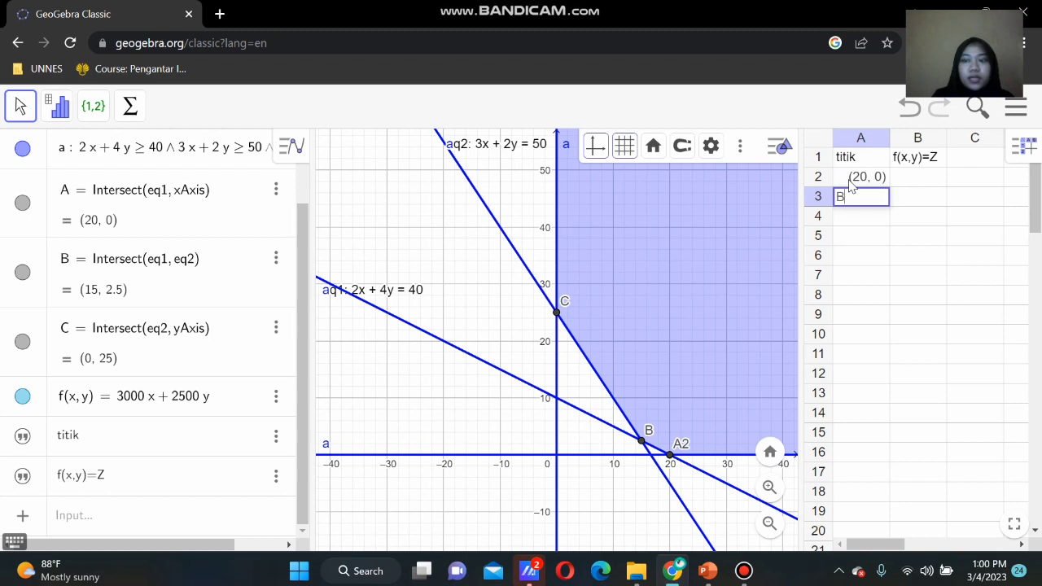
pyautogui.press('Return')
pyautogui.write('C')
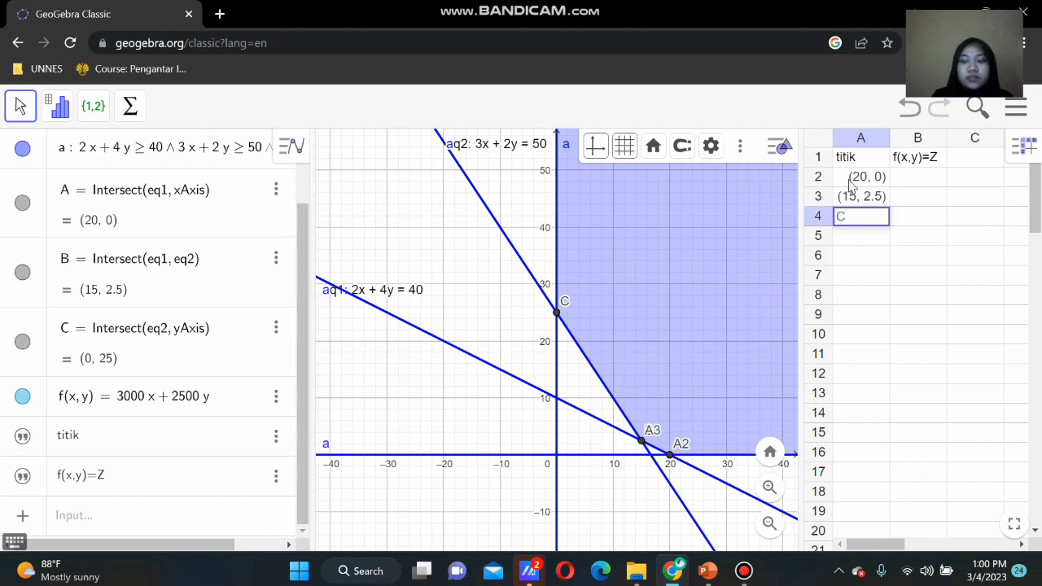
pyautogui.press('Return')
# Evaluate the objective function at the corner points by entering f(A), f(B) and f(C) in cells B2 to B4.
pyautogui.click(932, 177)
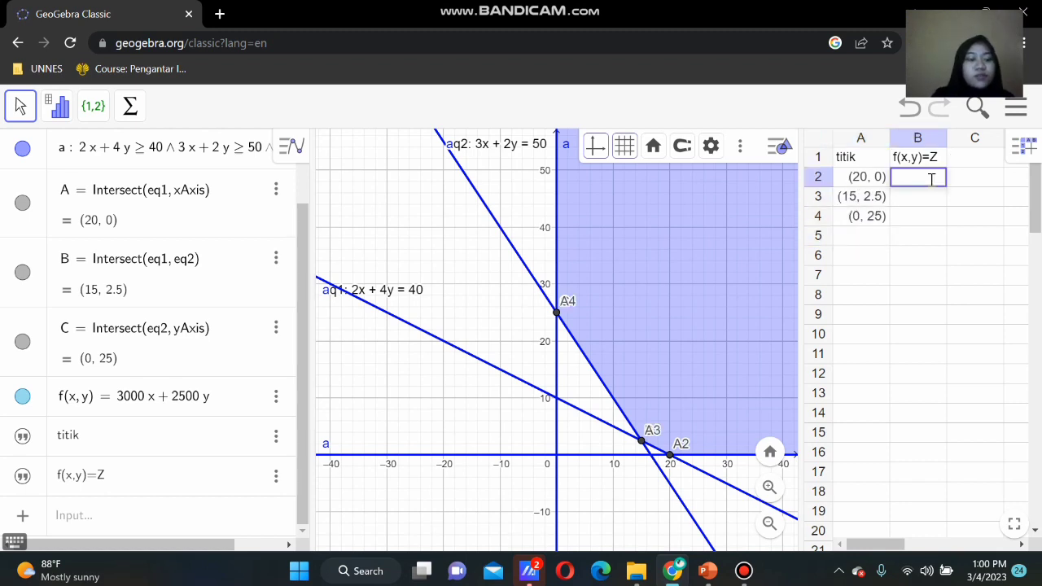
pyautogui.write('f')
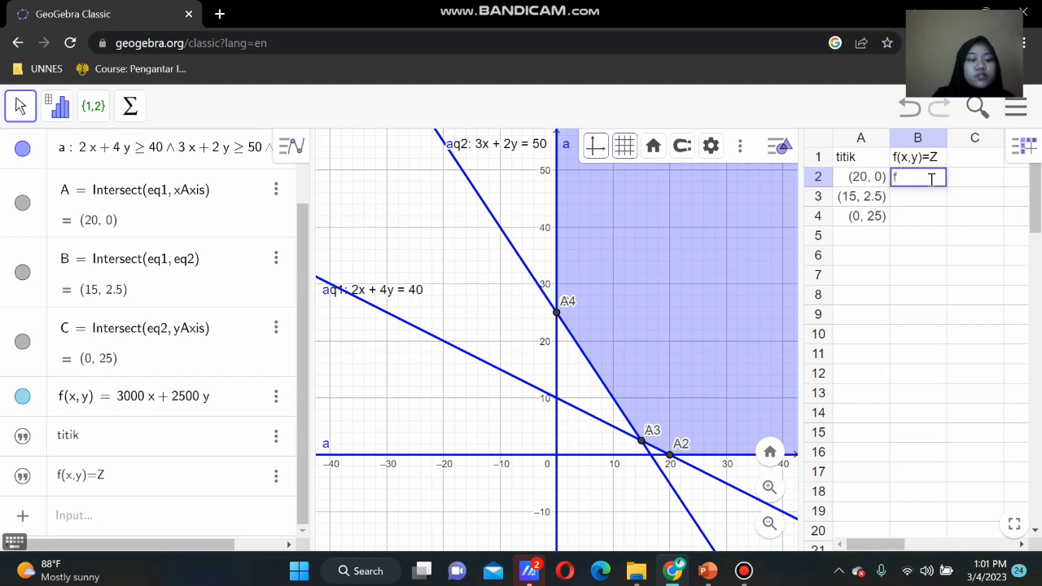
pyautogui.write('(A')
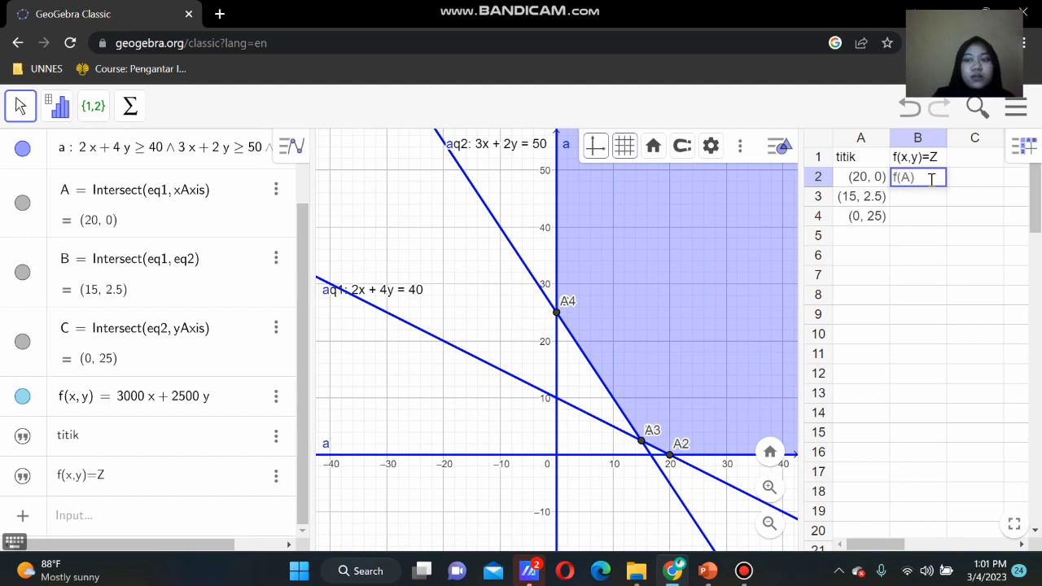
pyautogui.press('Return')
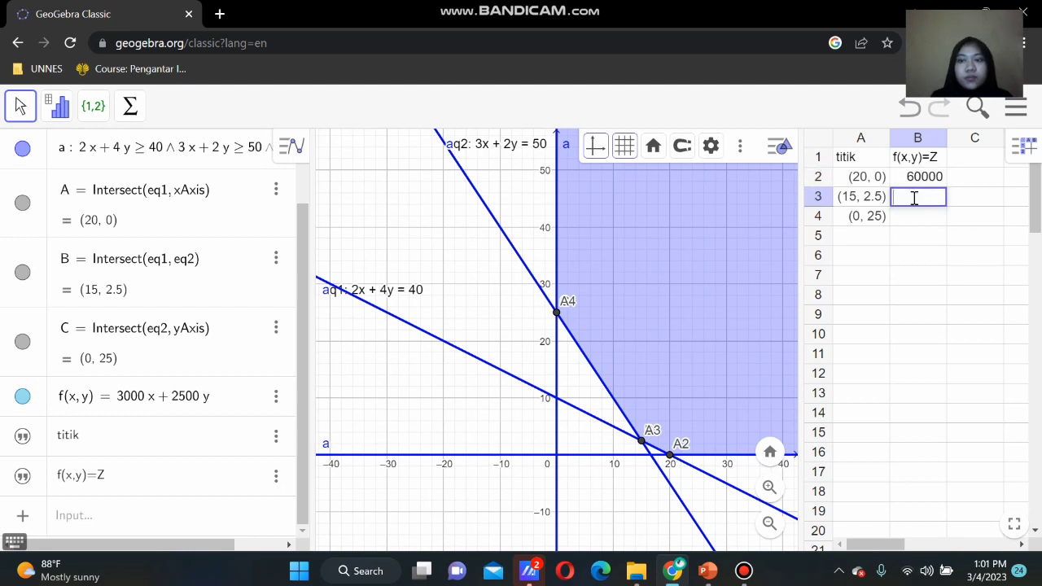
pyautogui.write('f')
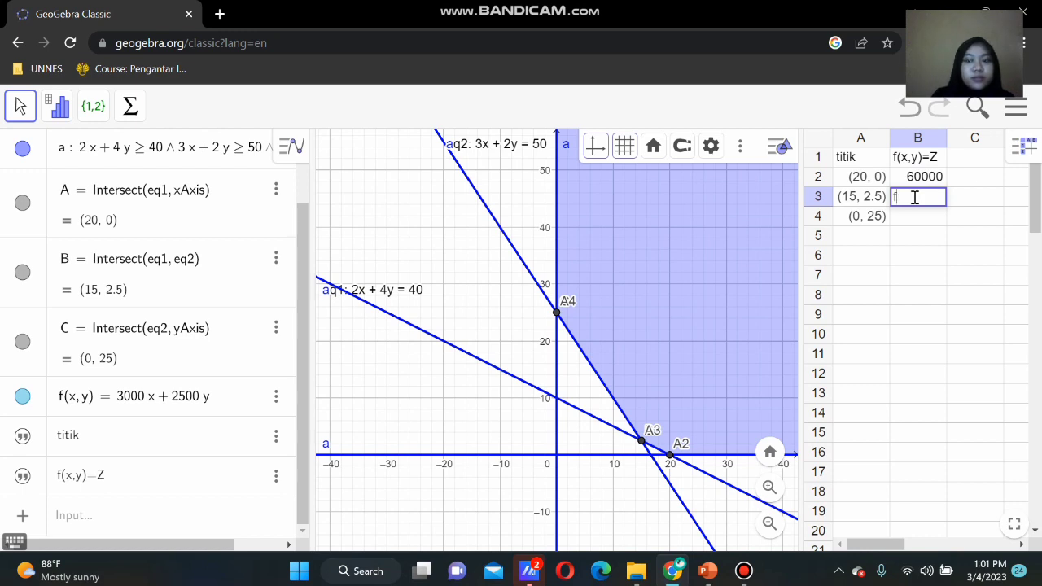
pyautogui.write('(')
pyautogui.write(')')
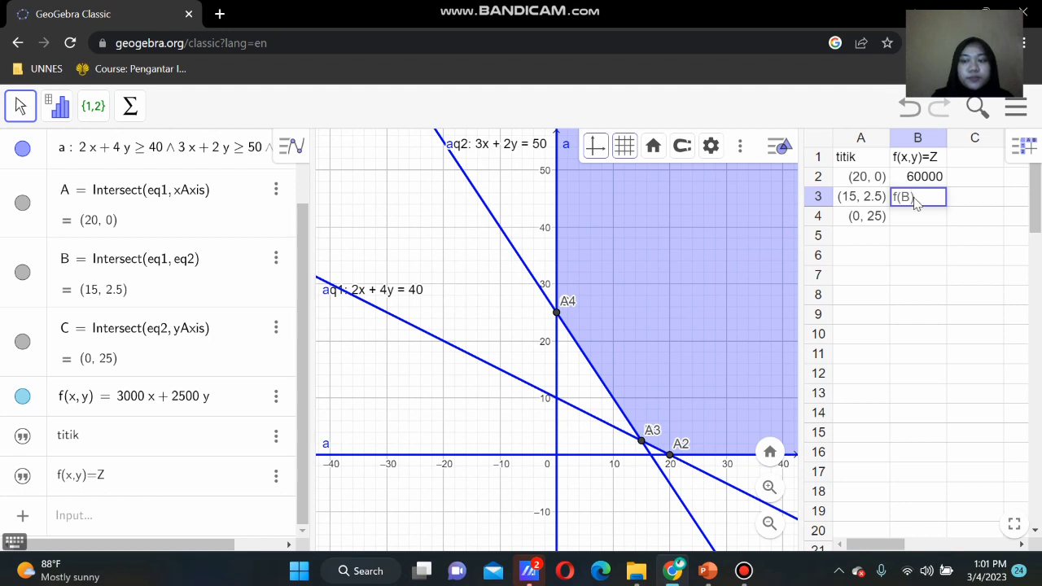
pyautogui.press('Return')
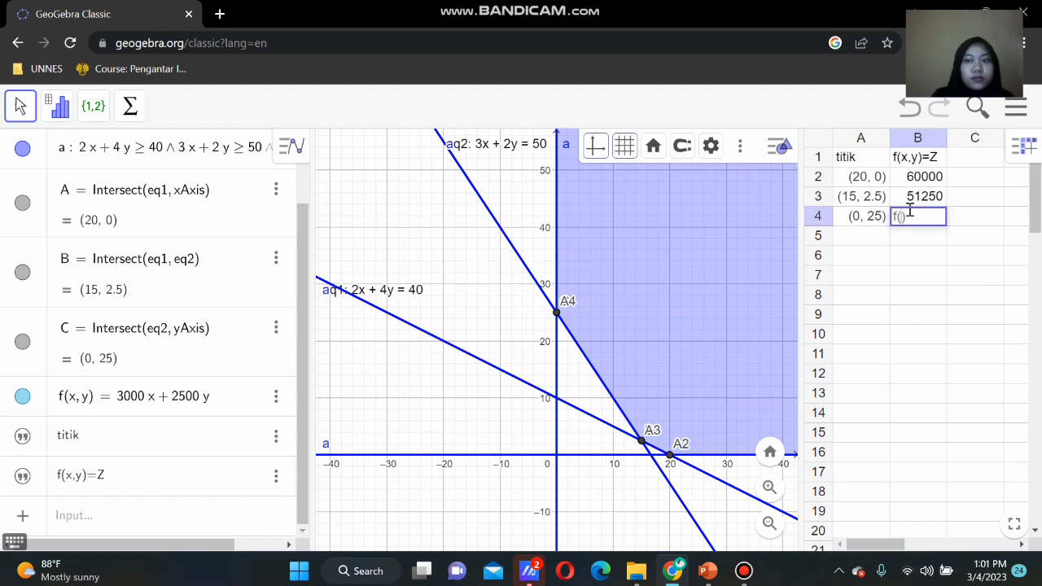
pyautogui.write('f(C)')
pyautogui.press('Return')
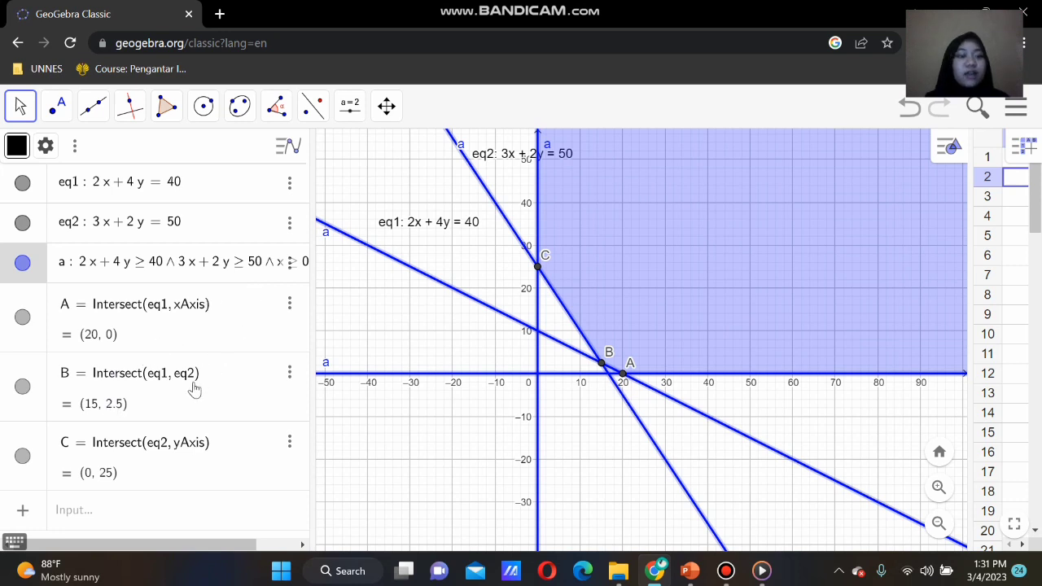
# Add the objective line 3000x + 2500y = k in a new algebra row, with k as a slider.
pyautogui.click(106, 519)
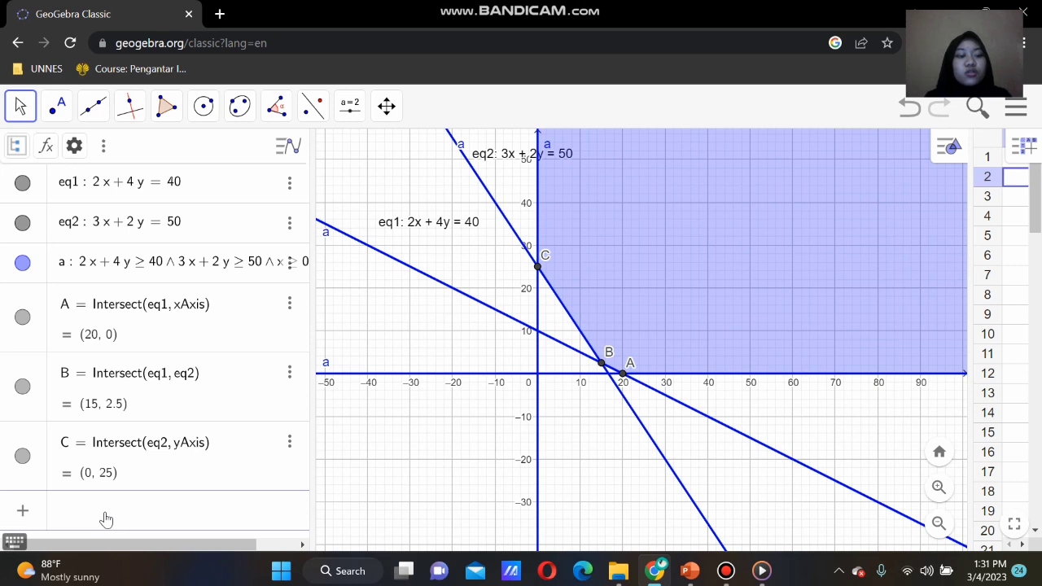
pyautogui.write('30')
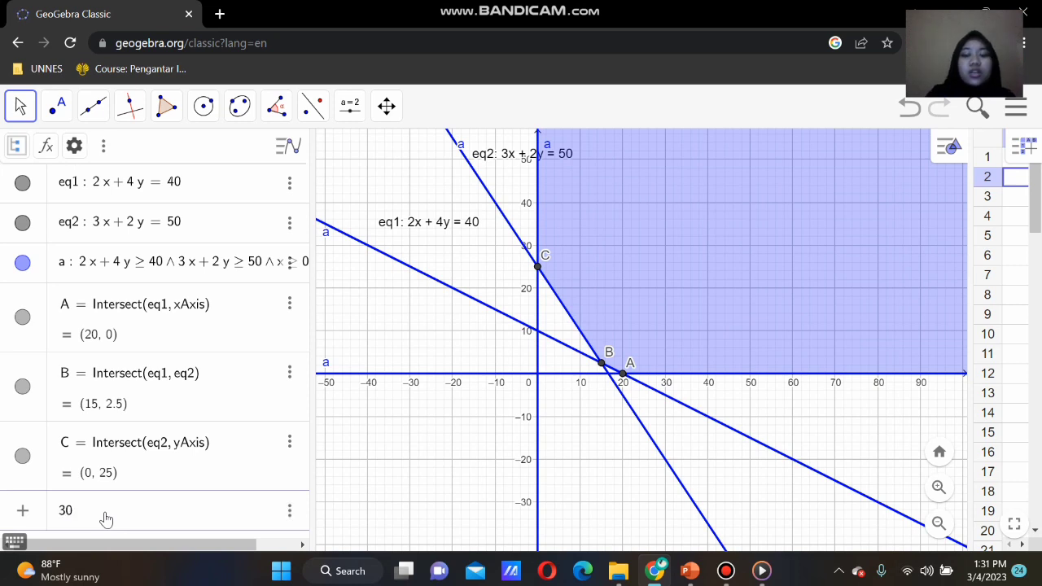
pyautogui.write('00x+')
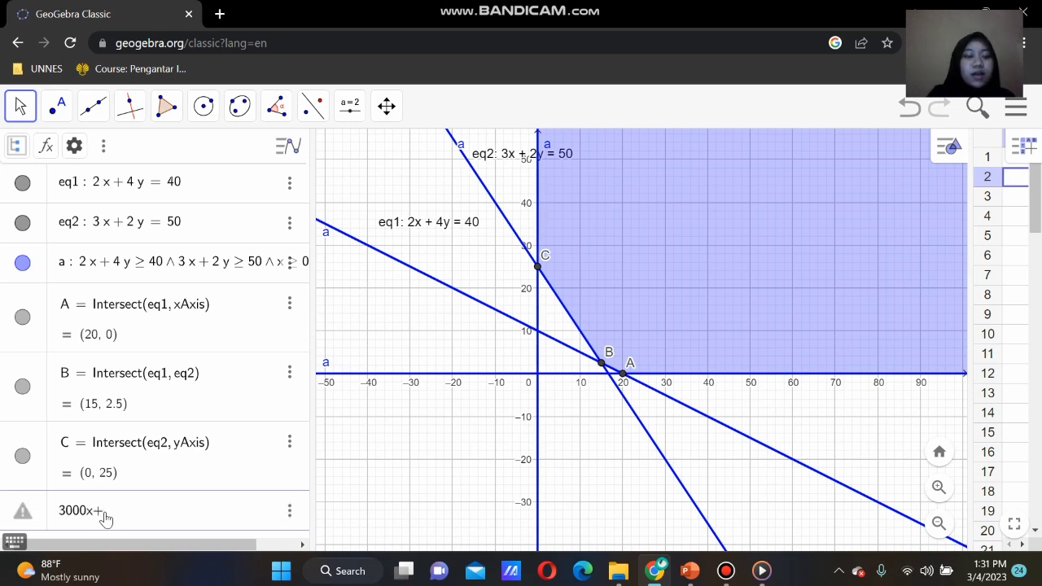
pyautogui.write('25')
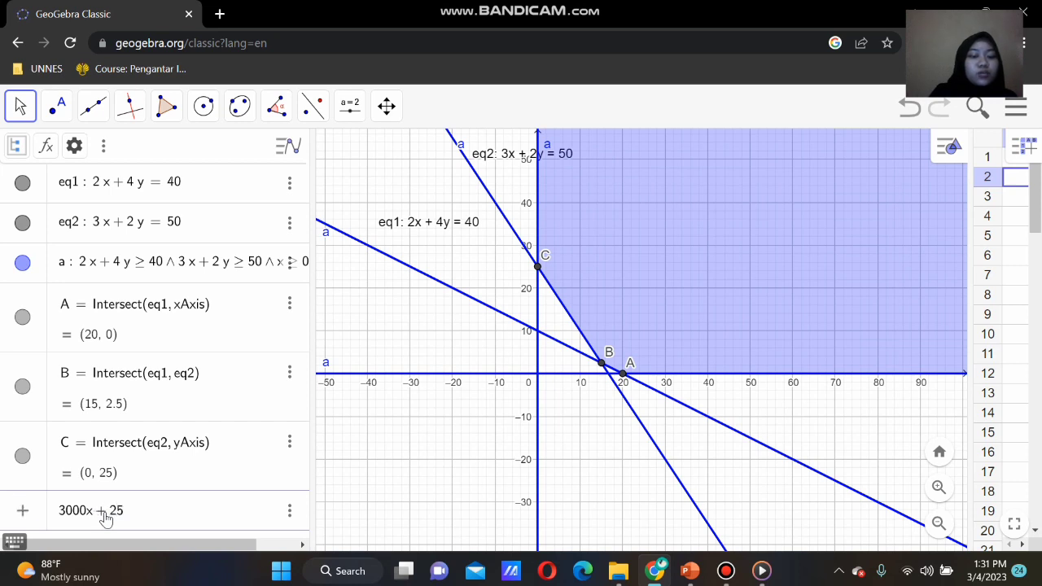
pyautogui.write('00y =k')
pyautogui.press('Return')
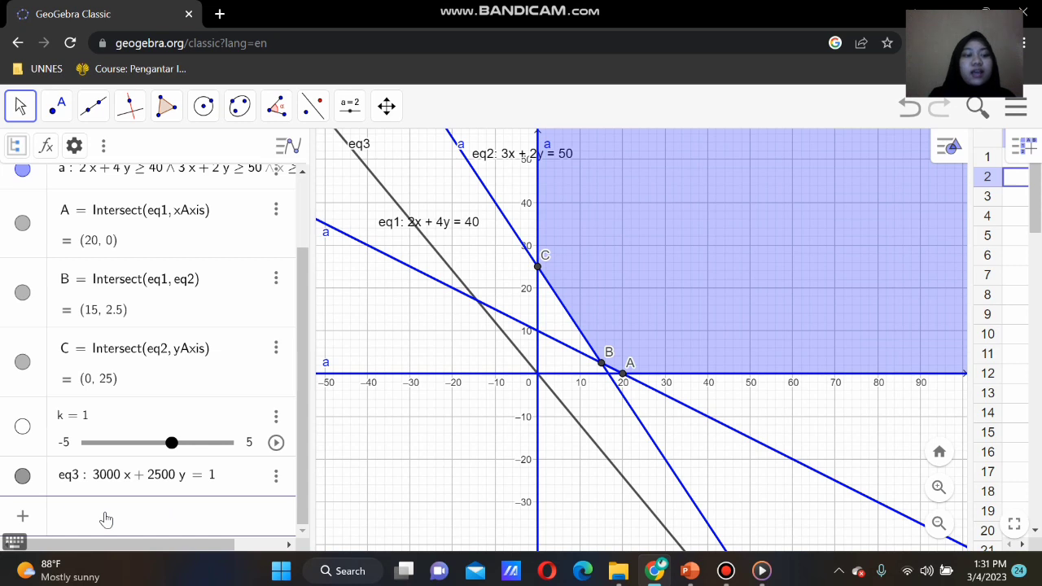
# Set slider k's range from 0 to 62000 and run its animation briefly to sweep the objective line across the region.
pyautogui.click(71, 442)
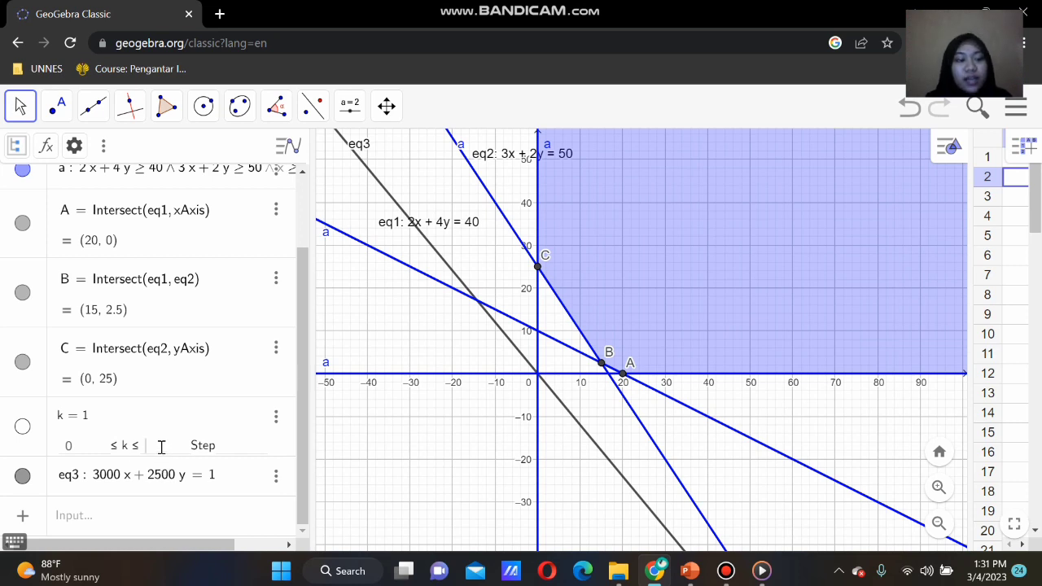
pyautogui.write('60000')
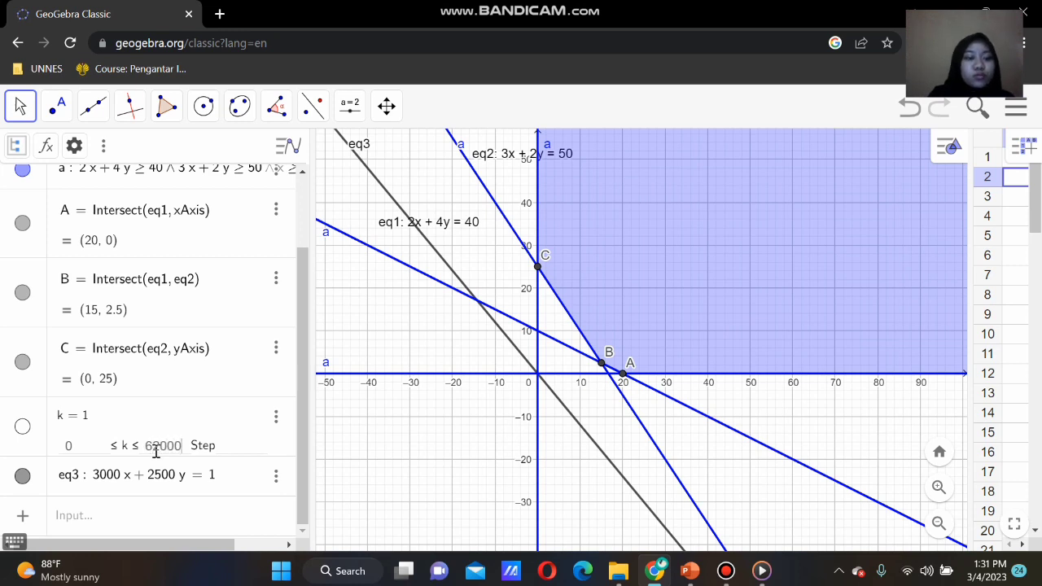
pyautogui.press('Return')
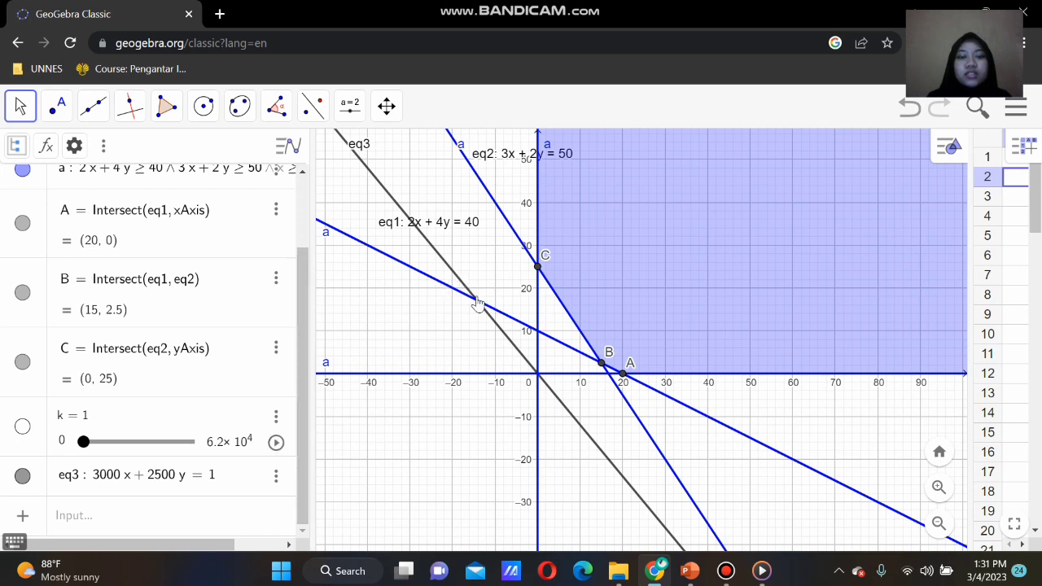
pyautogui.click(276, 442)
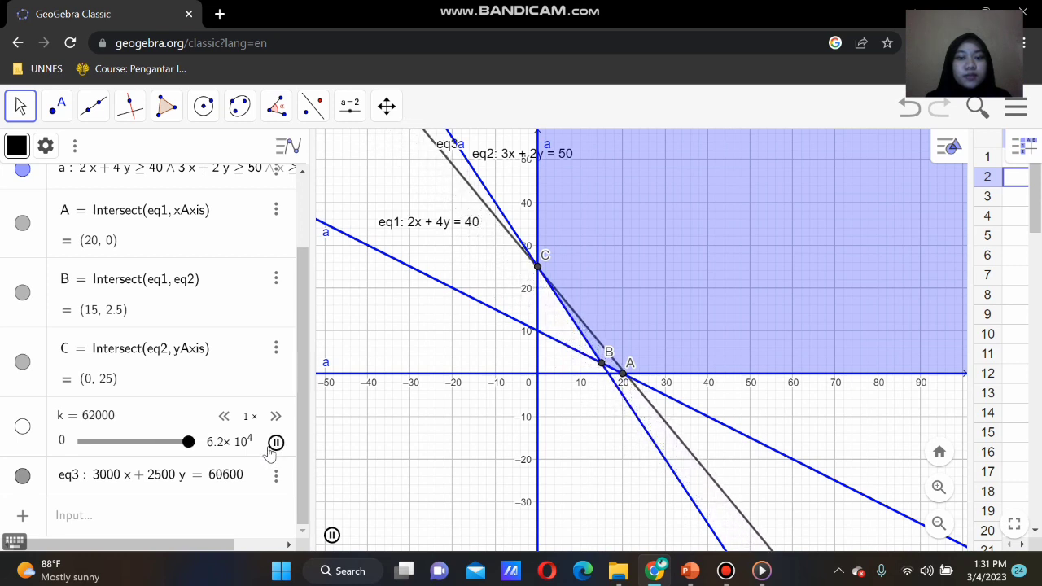
pyautogui.click(276, 442)
# Show slider k as an object in the graphics view and place it below the x-axis at about y = -10.
pyautogui.rightClick(282, 442)
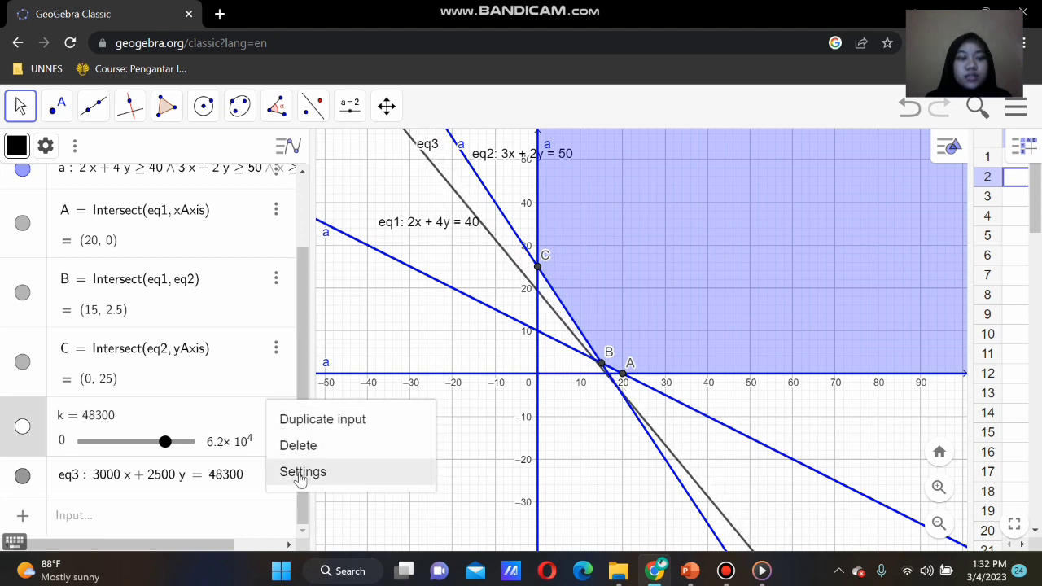
pyautogui.click(302, 472)
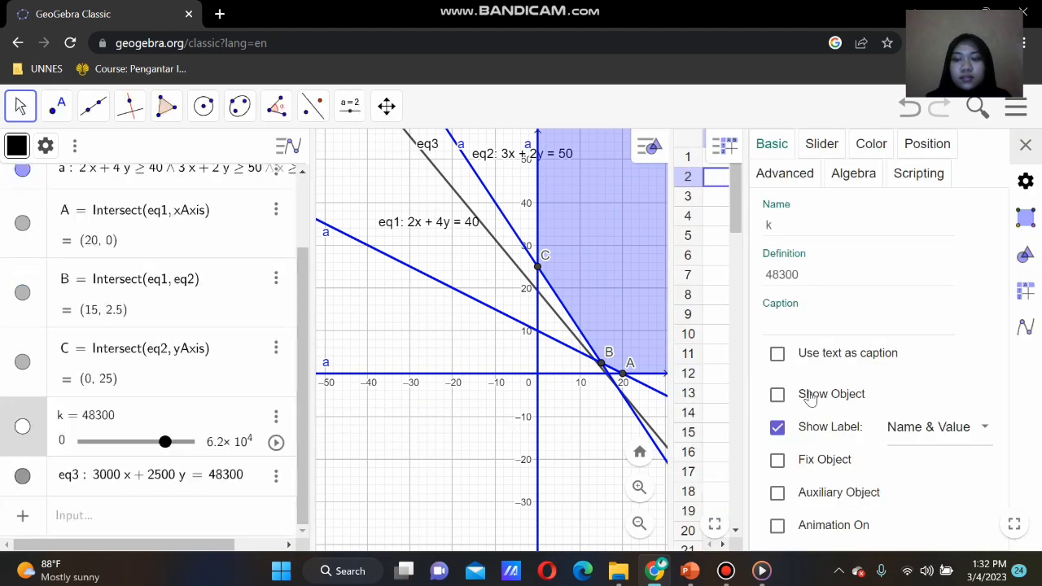
pyautogui.click(777, 395)
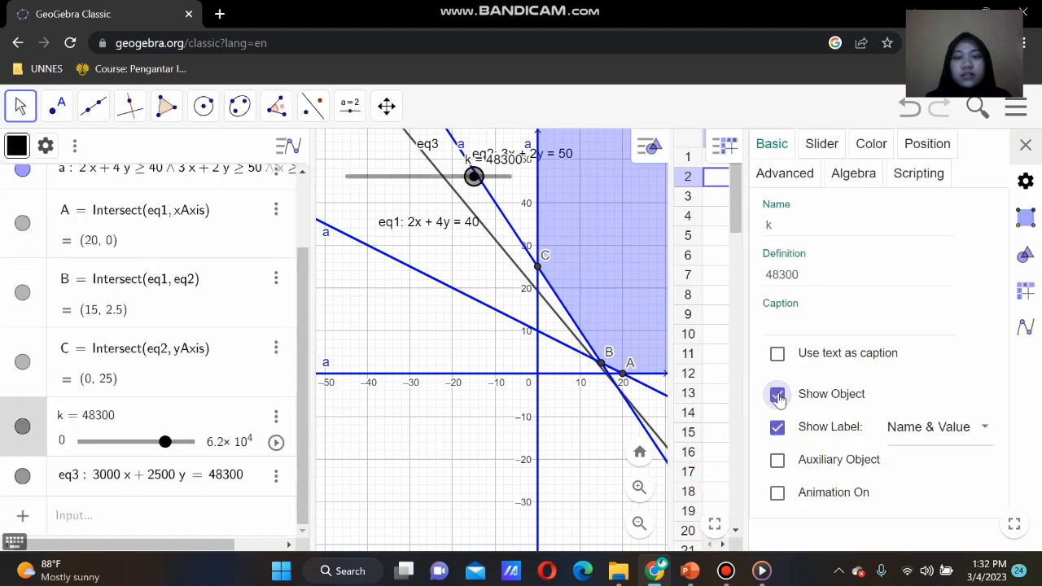
pyautogui.click(1026, 147)
pyautogui.moveTo(385, 186); pyautogui.dragTo(386, 421)
# Move slider k to 62000, then back to 51200 so the objective line passes through corner point B.
pyautogui.moveTo(472, 420); pyautogui.dragTo(515, 415)
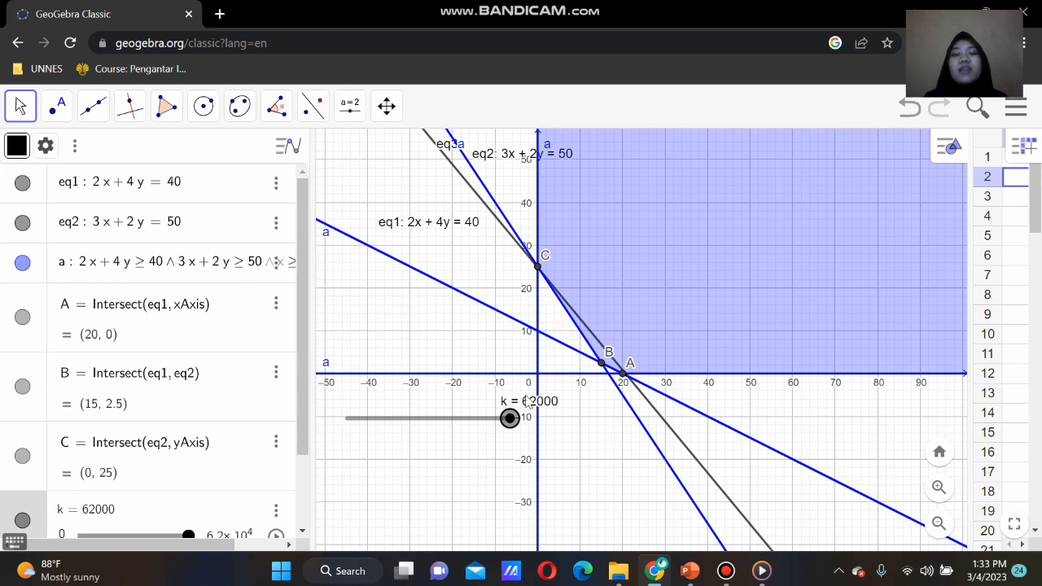
pyautogui.moveTo(507, 420); pyautogui.dragTo(481, 415)
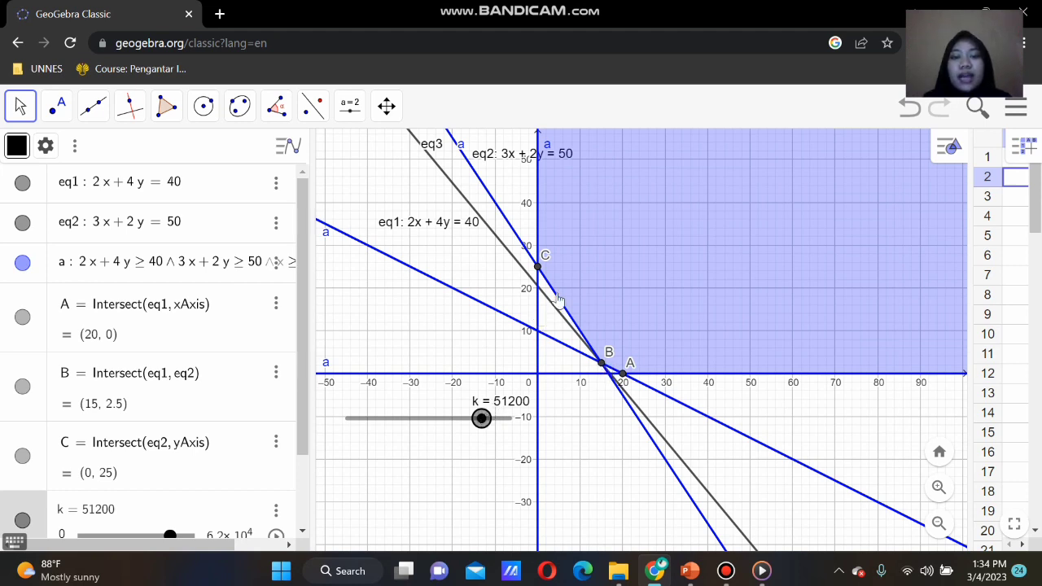
pyautogui.moveTo(481, 418); pyautogui.dragTo(482, 420)
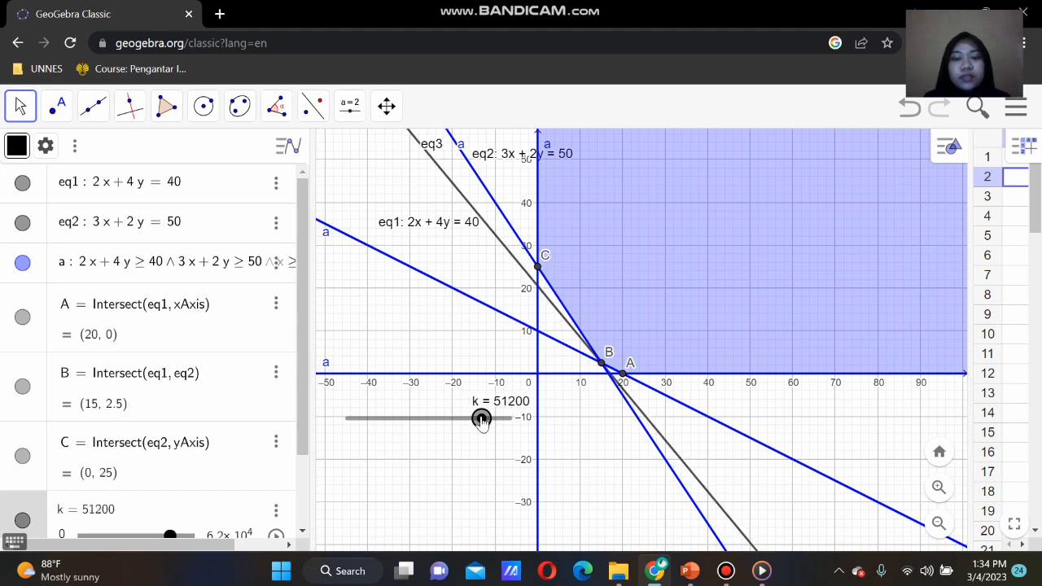